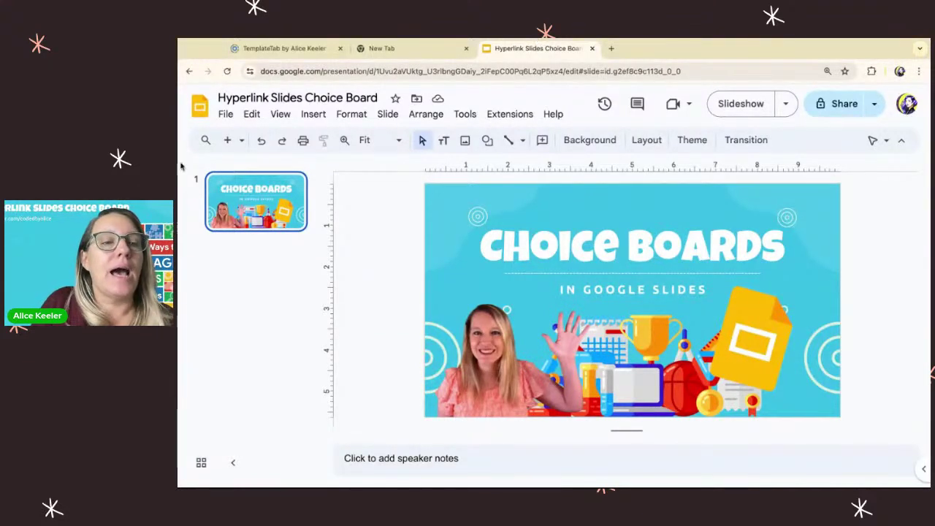
Step: Add a new slide with the Blank layout and move it ahead of the title slide
click(242, 140)
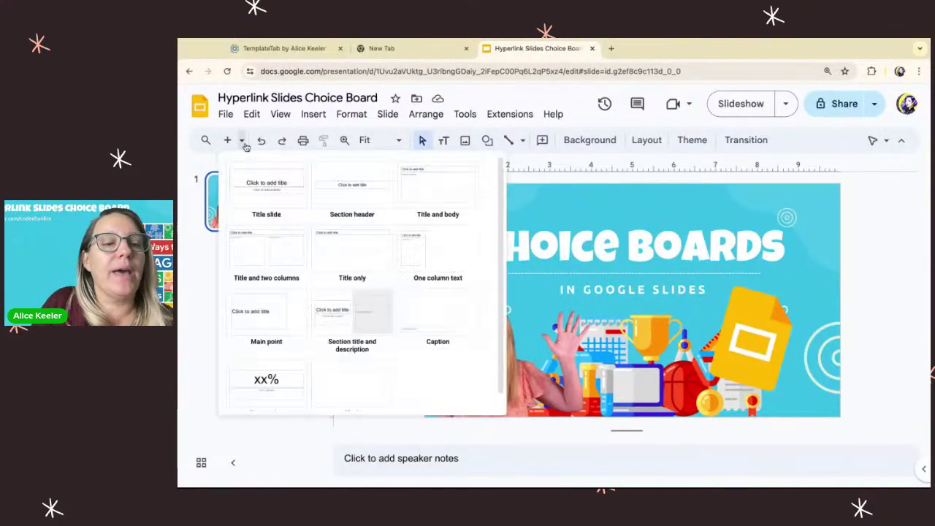
click(330, 392)
click(282, 288)
key(ctrl+Up)
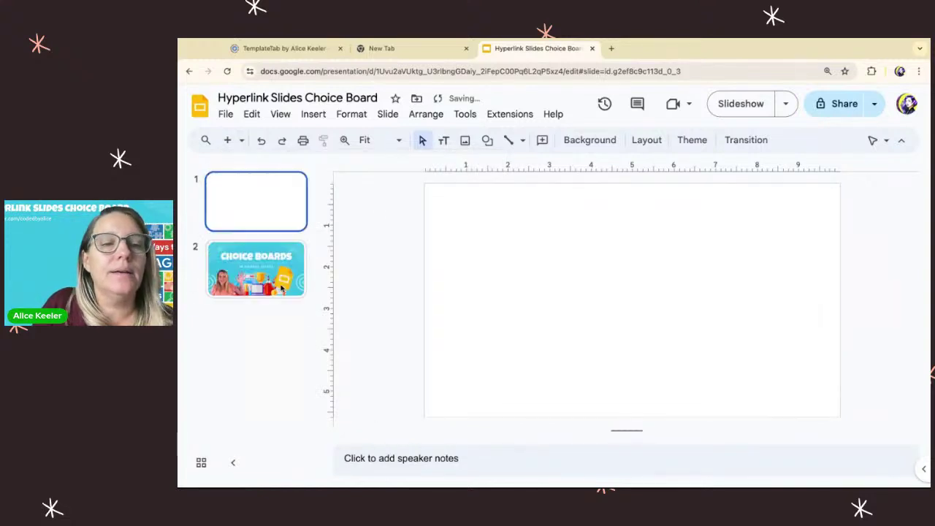
Step: Draw a rounded rectangle in the upper-left area of the blank slide and label it "Choice 1"
click(487, 141)
mouse_move(503, 166)
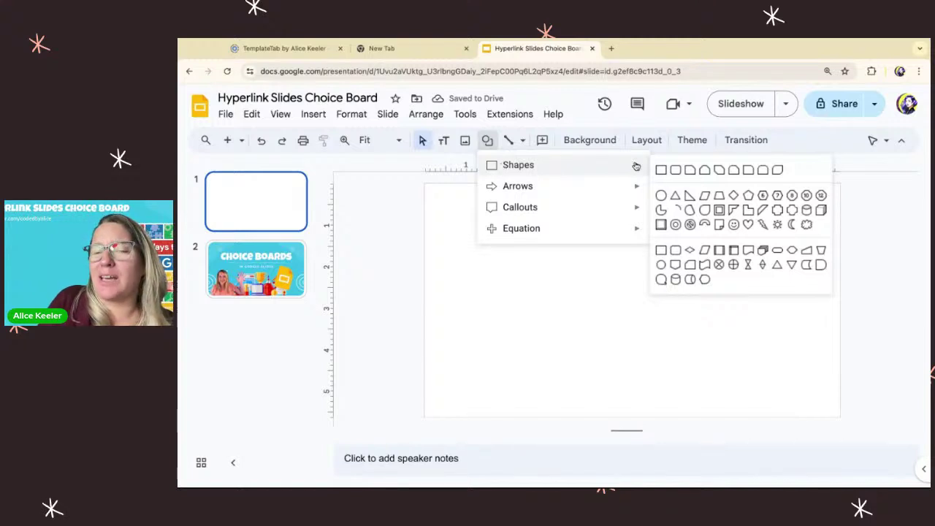
click(676, 170)
drag(461, 220, 573, 276)
text(lkrkdfskl)
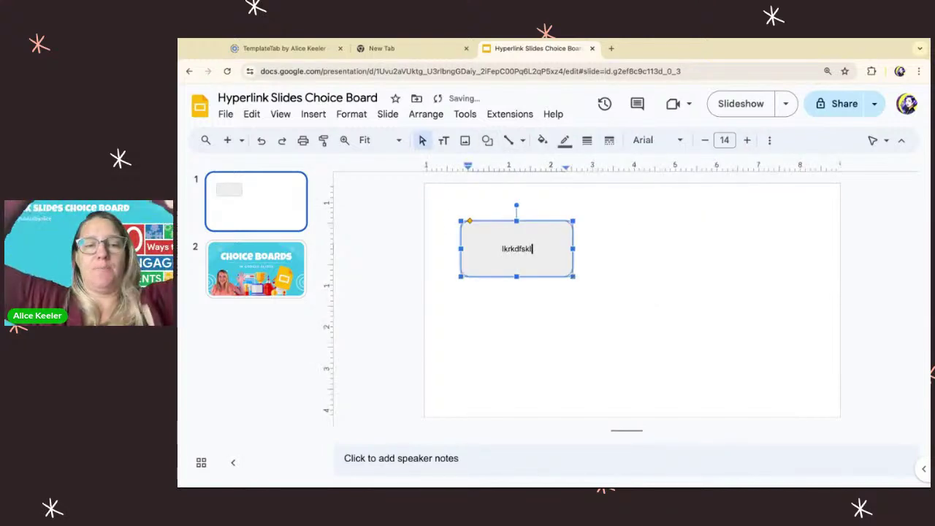
key(BackSpace)
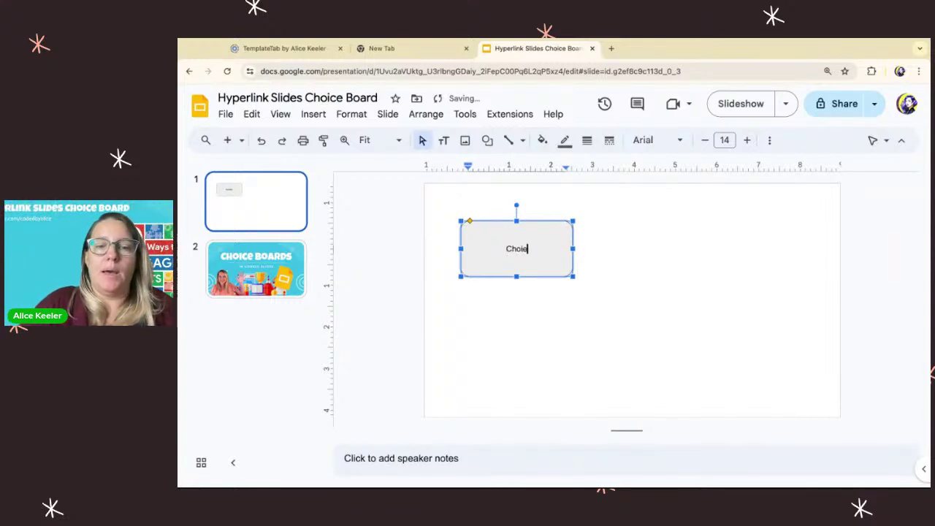
click(654, 288)
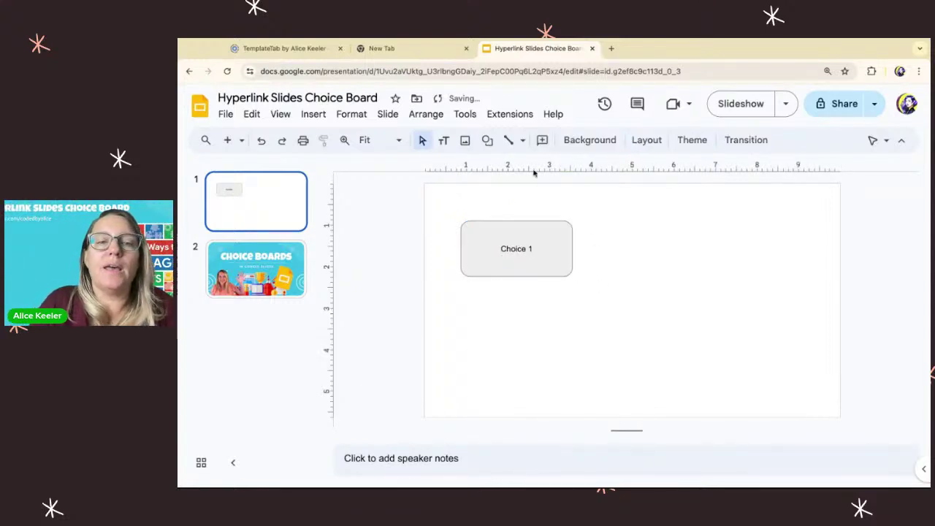
Step: Draw a parallelogram in the upper-right area of the slide and label it "Choice 2"
click(487, 139)
mouse_move(497, 165)
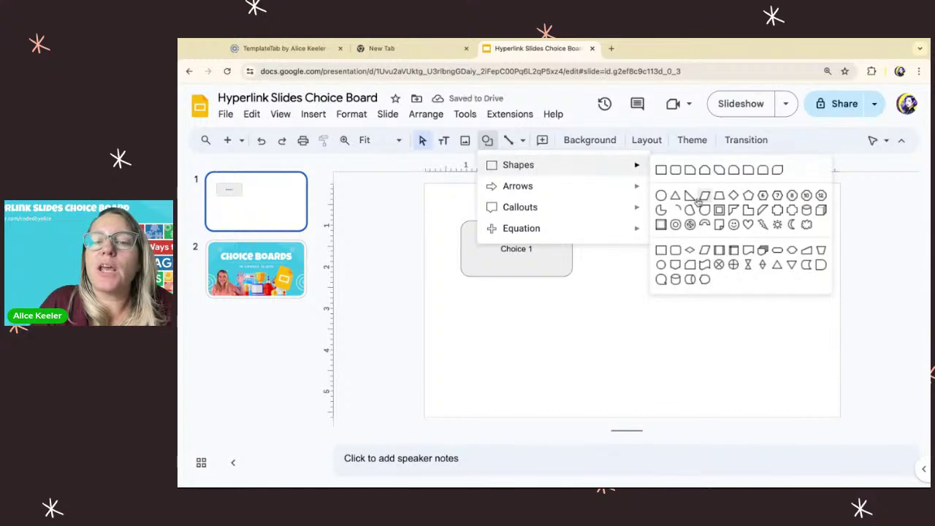
click(703, 196)
drag(670, 217, 798, 297)
text(Choice 2)
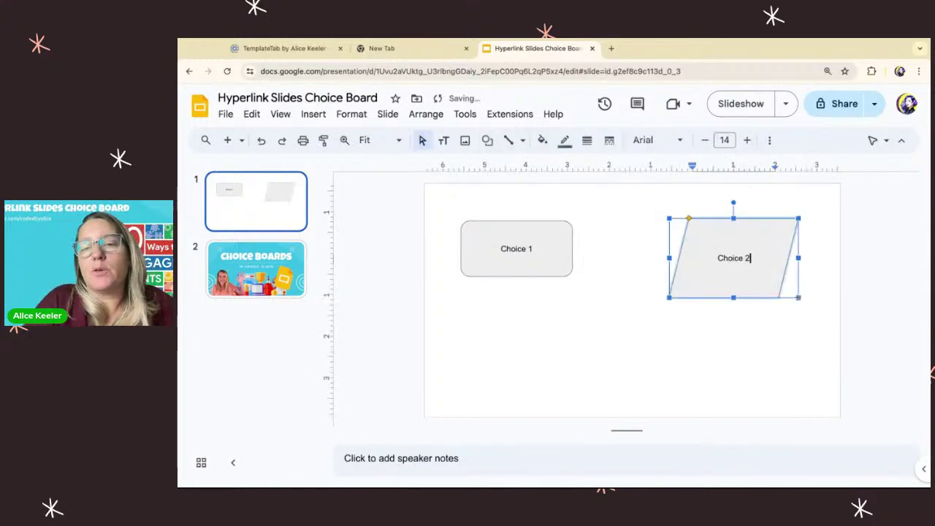
click(625, 331)
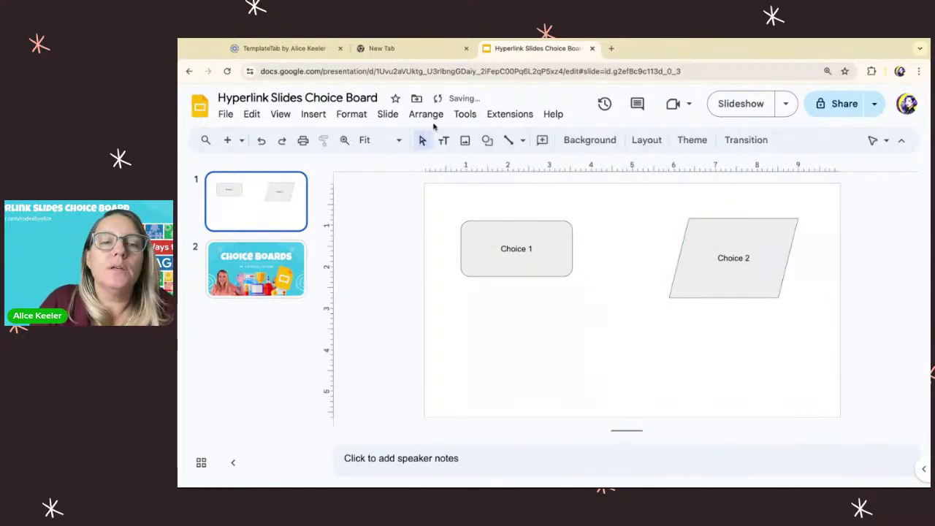
Step: Draw a smiley face shape near the slide's lower centre and label it "Choice 3"
click(487, 140)
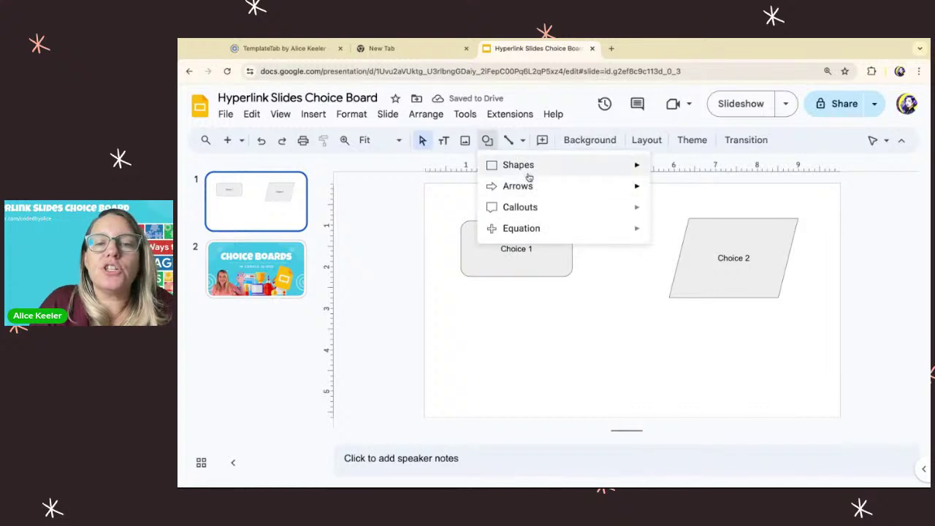
mouse_move(623, 157)
click(728, 224)
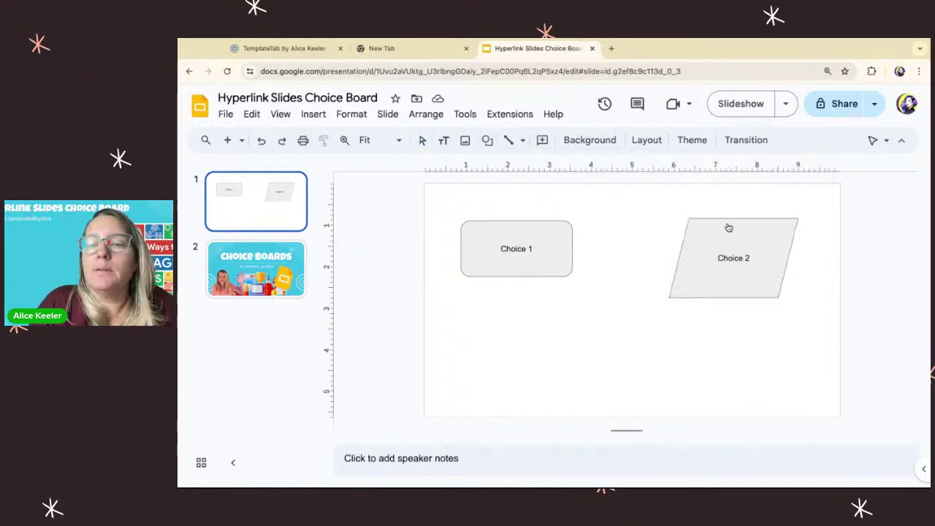
drag(575, 320, 643, 379)
text(cho)
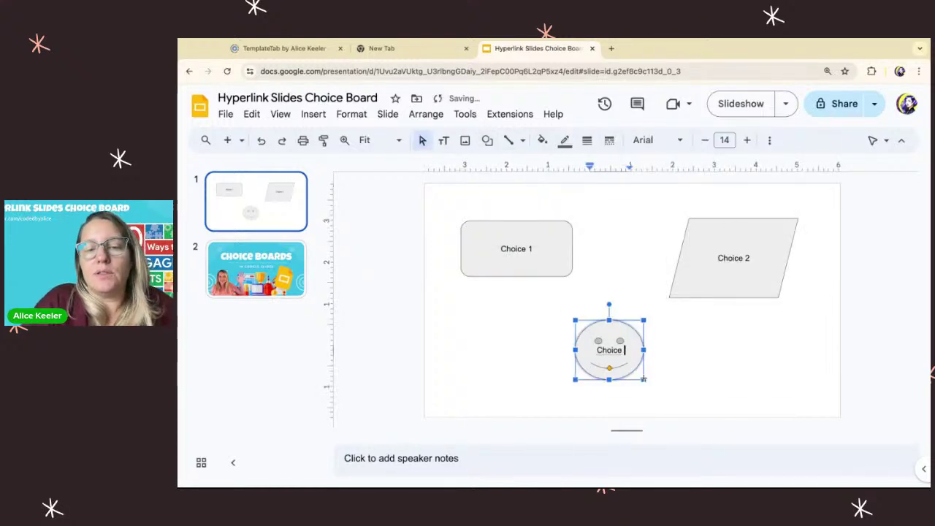
click(714, 378)
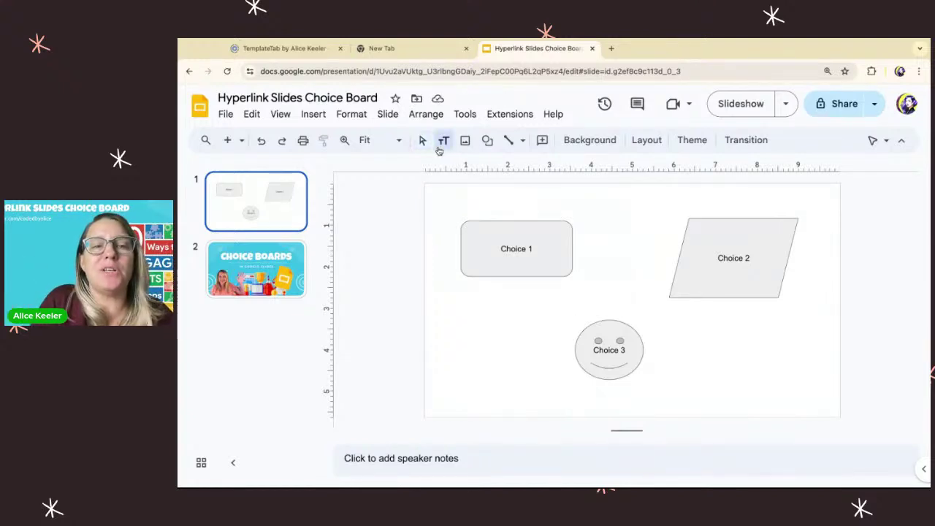
Step: Add a text box reading "Choice 4" below the Choice 1 rectangle
drag(444, 296, 499, 320)
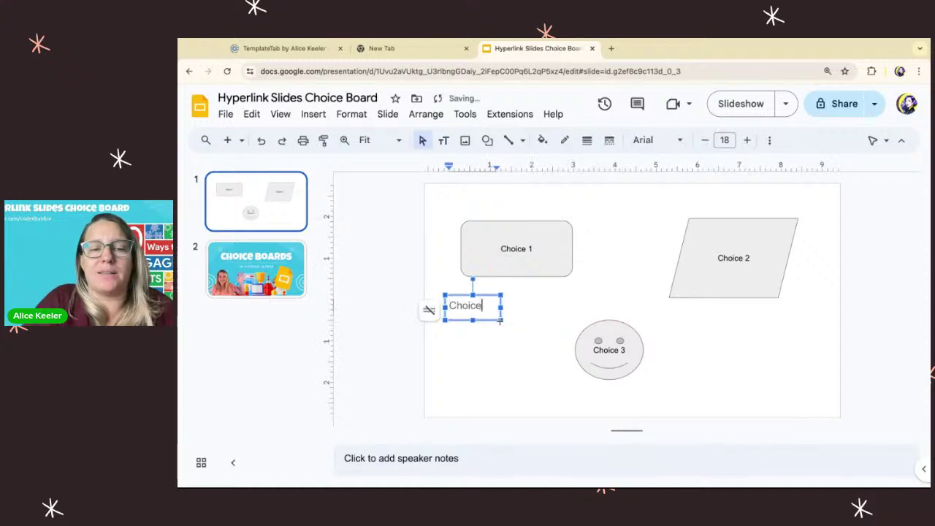
click(511, 351)
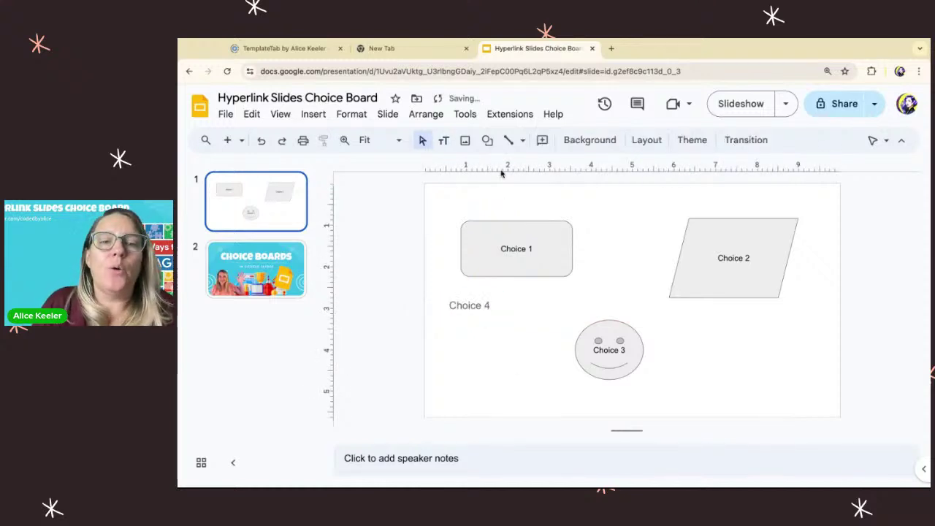
Step: Insert a photo taken with the camera and place it in the slide's lower-right area, below the Choice 2 shape
click(466, 140)
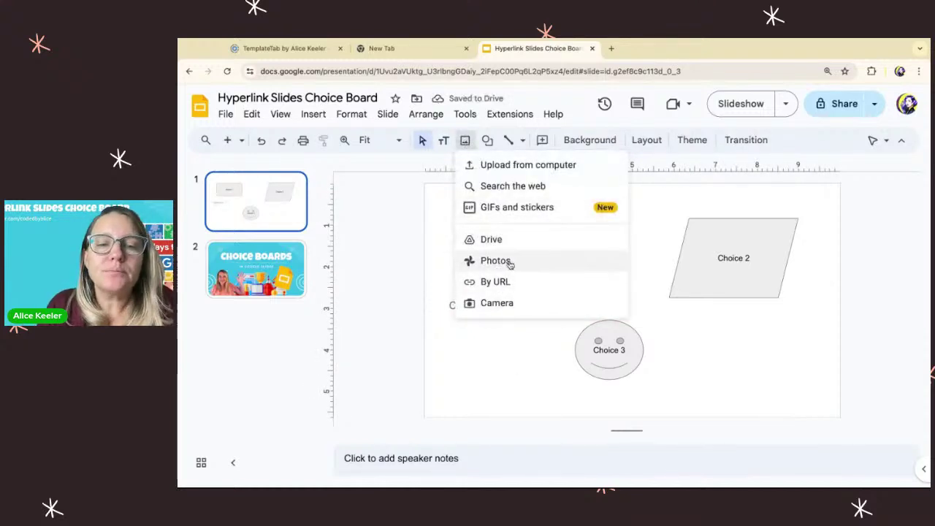
click(501, 302)
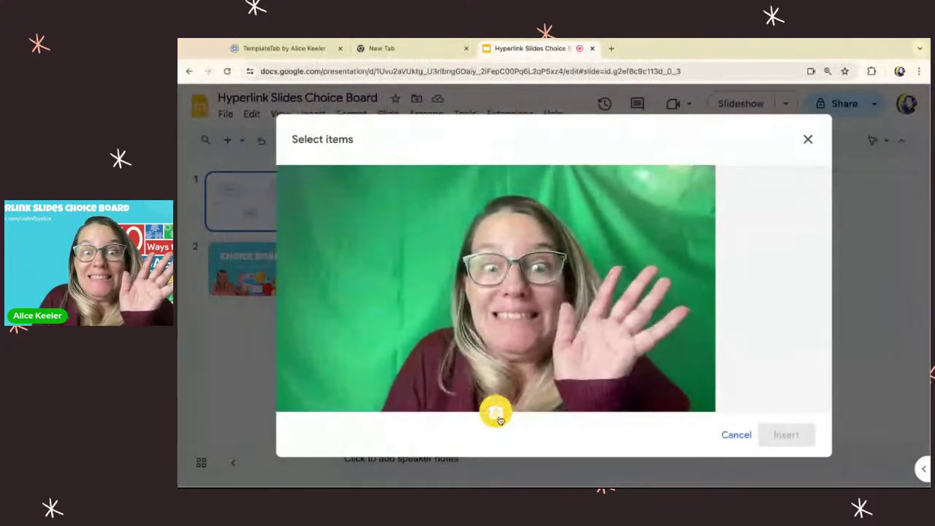
click(496, 414)
click(786, 435)
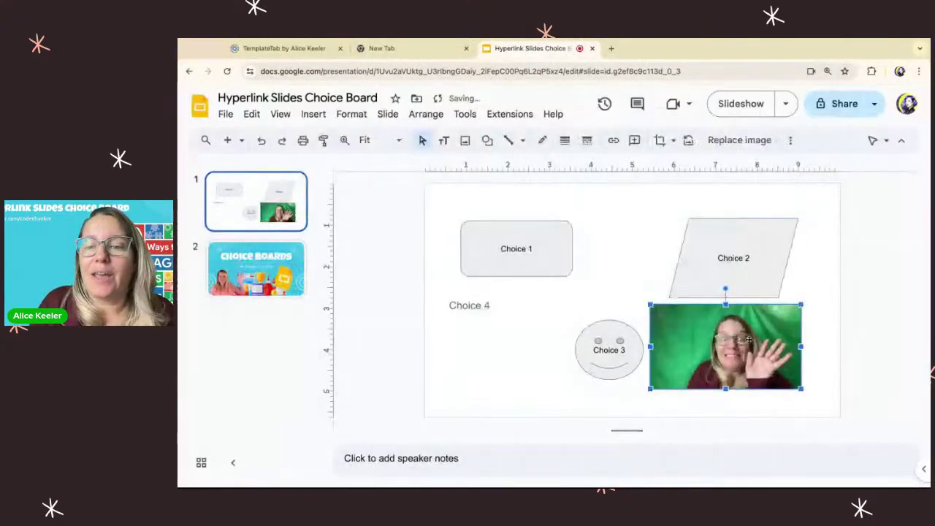
drag(725, 327, 750, 339)
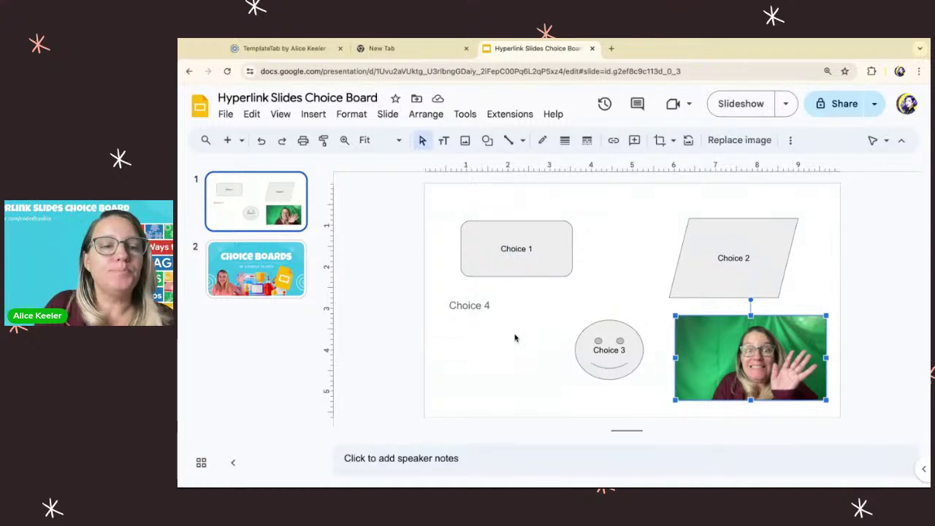
Step: Run the choiceboard with the Hyperlink Slides Choice Board add-on to create linked slides for the choices
click(499, 119)
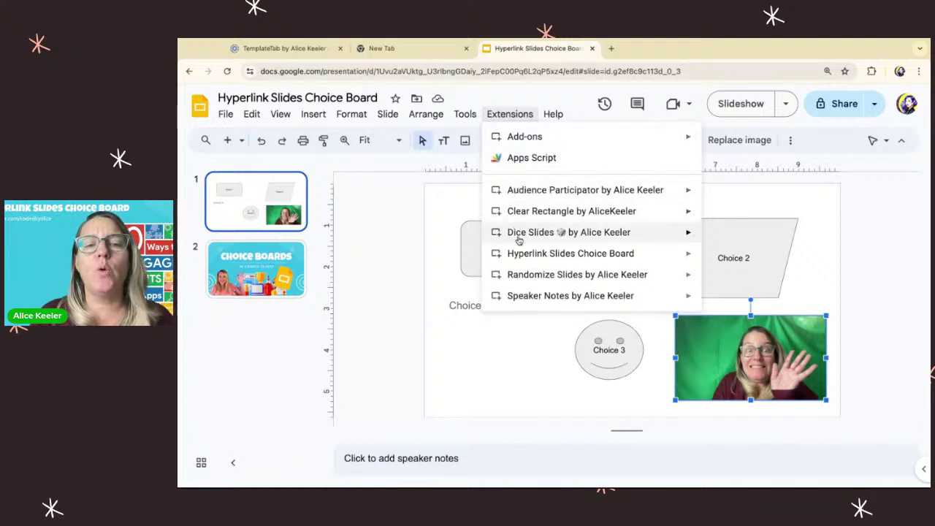
mouse_move(522, 252)
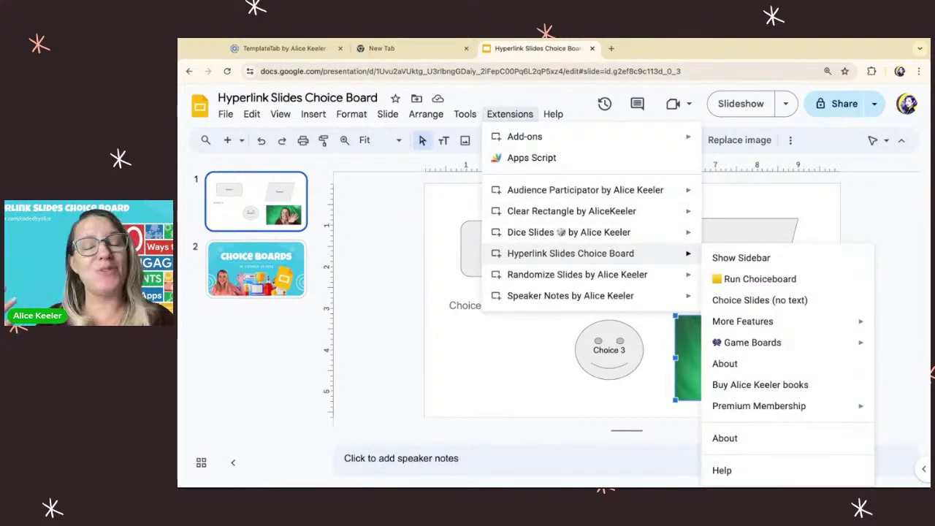
mouse_move(584, 146)
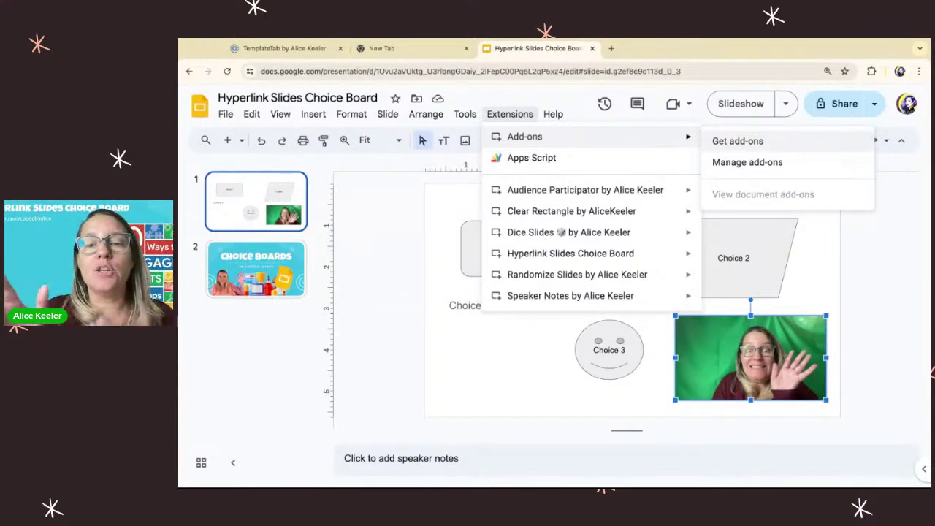
mouse_move(600, 251)
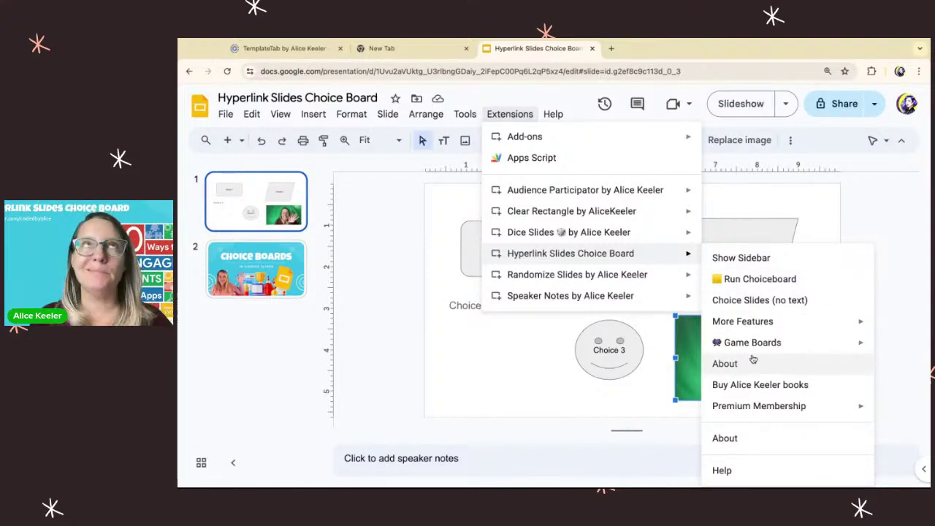
click(766, 284)
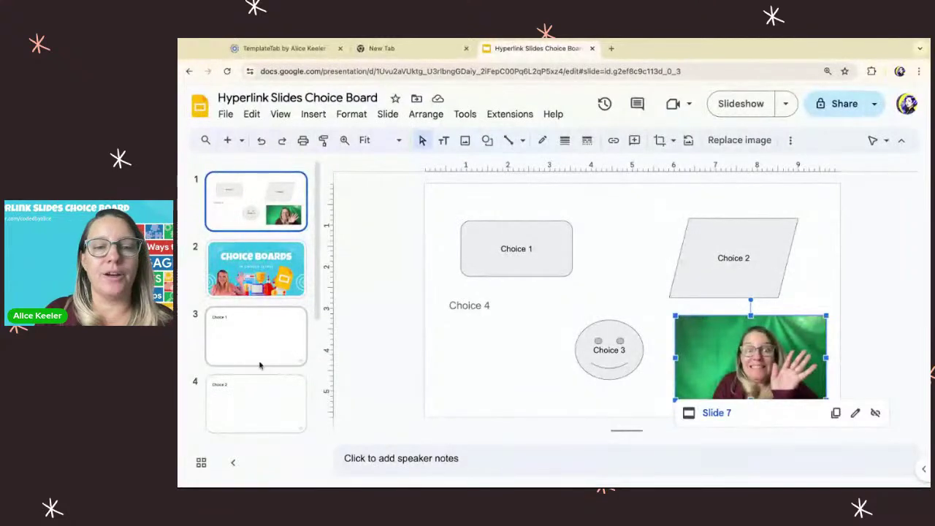
Step: Examine the generated choice slides in grid view and compare them with the objects on slide 1
click(201, 462)
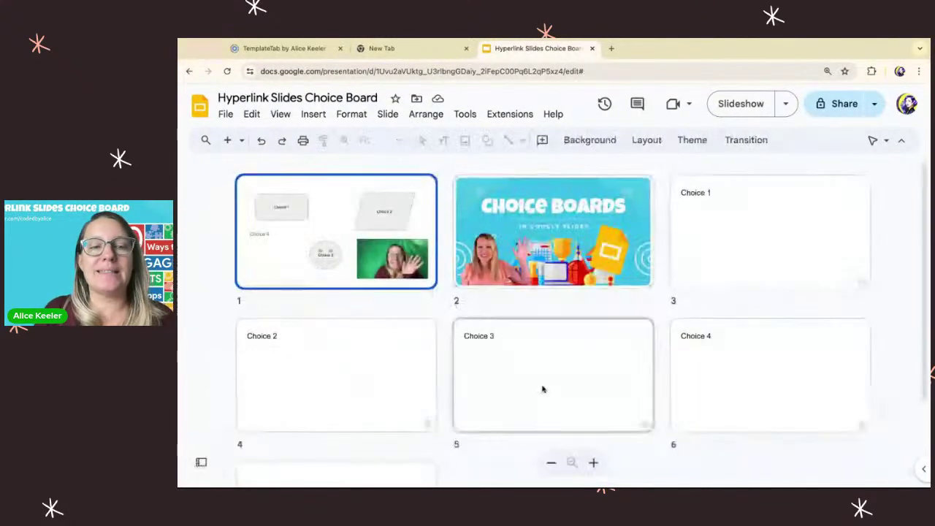
click(698, 231)
click(357, 344)
click(555, 358)
click(709, 365)
scroll(374, 382, down, 1)
click(334, 424)
scroll(334, 424, up, 1)
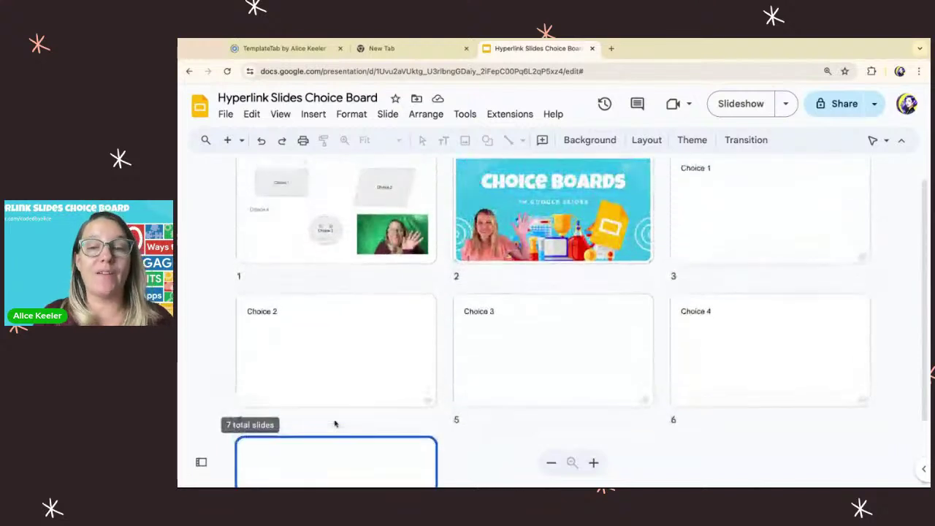
scroll(334, 424, down, 1)
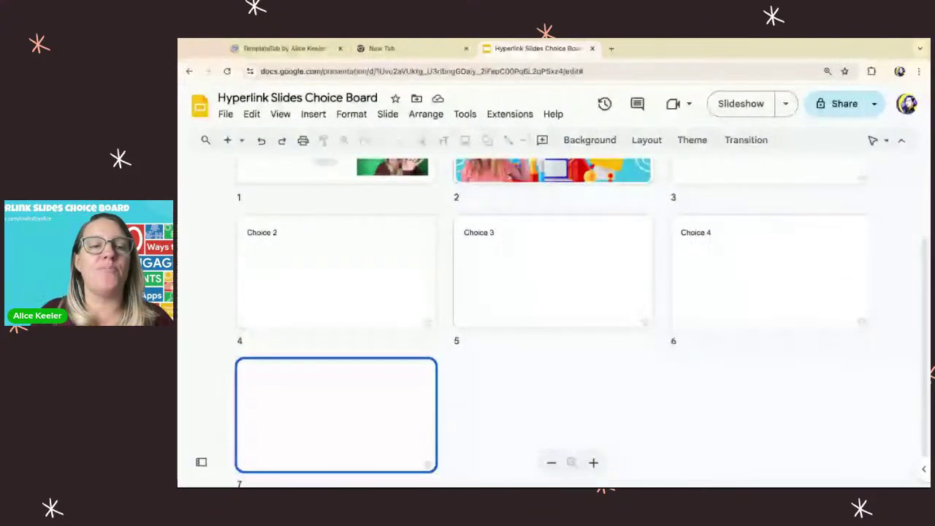
scroll(325, 272, up, 3)
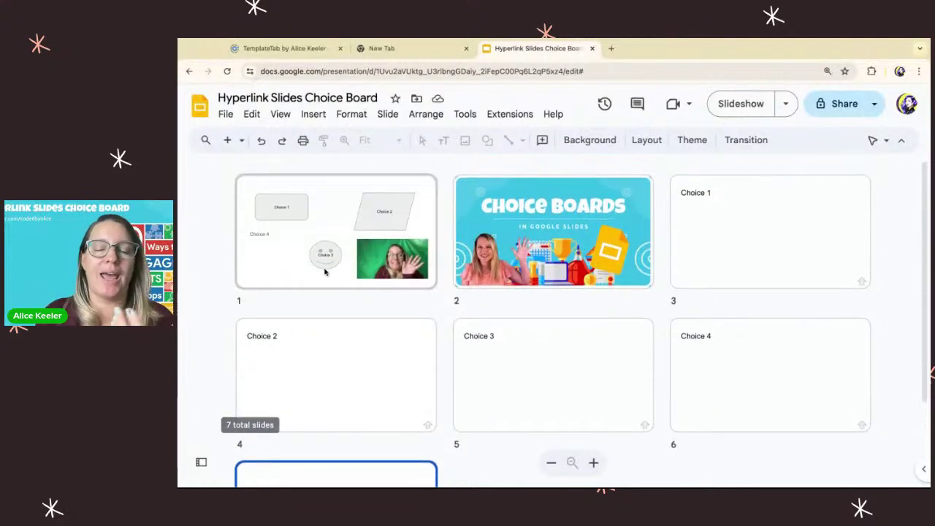
click(325, 272)
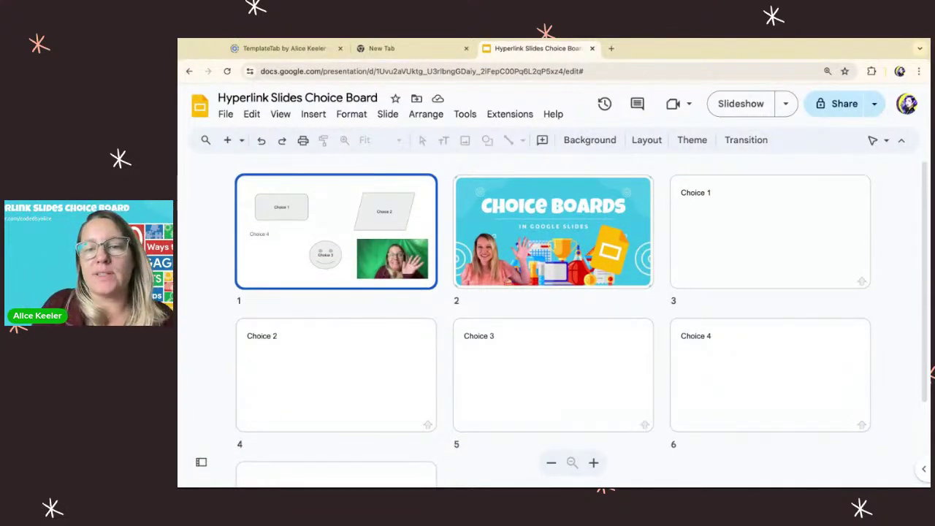
Step: Delete the generated choice slides, slides 3 through 7
click(714, 215)
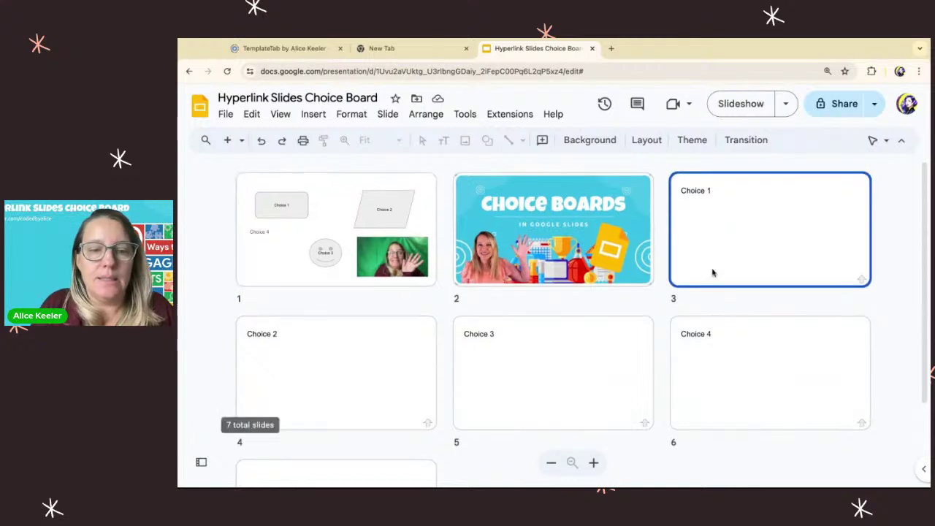
scroll(355, 359, down, 3)
shift+click(320, 390)
key(Delete)
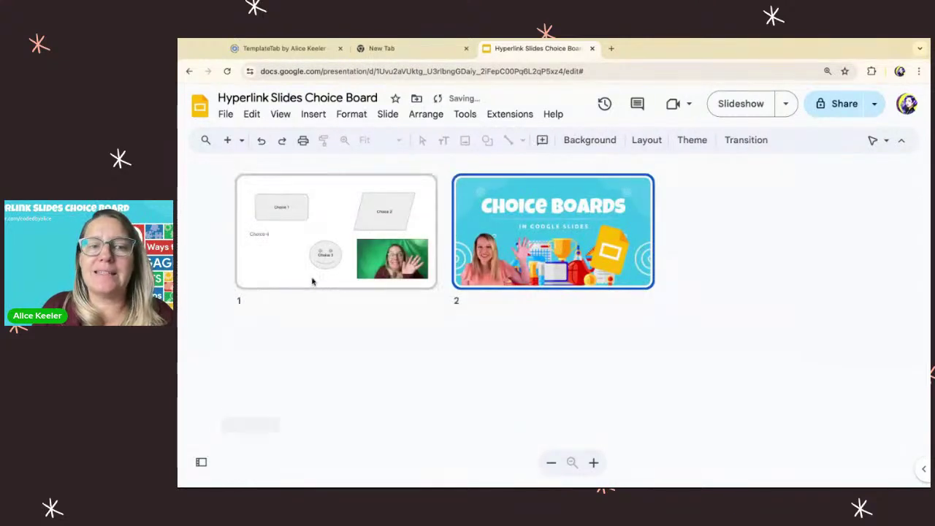
Step: Run the choiceboard again from slide 1 with the Hyperlink Slides Choice Board add-on and reopen slide 1 for editing
click(311, 277)
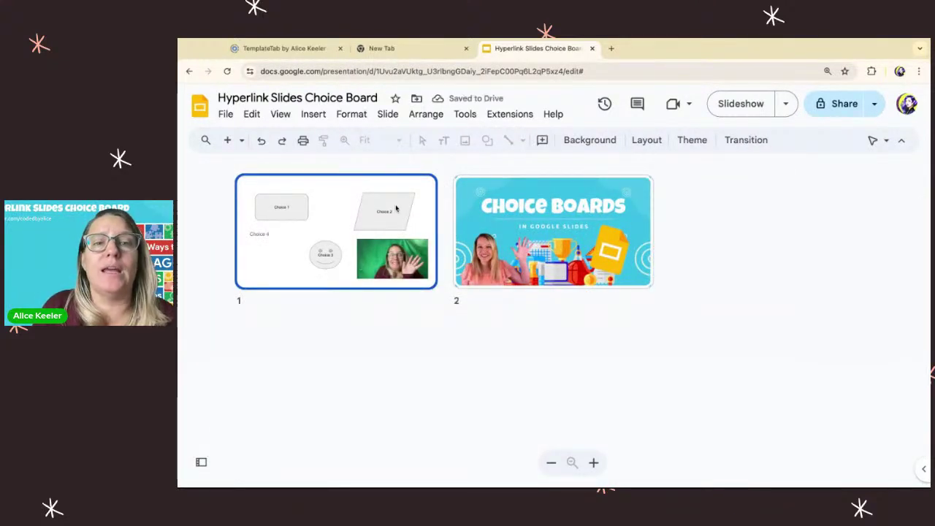
click(511, 114)
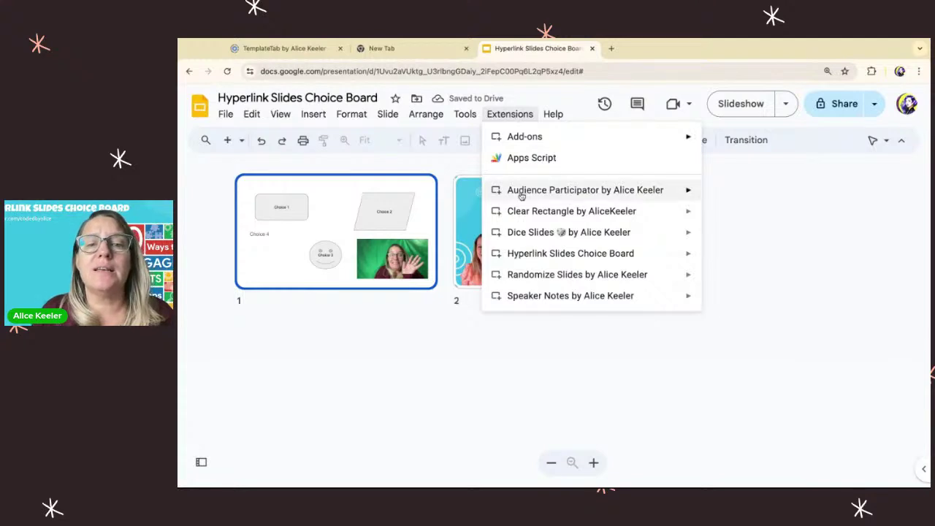
mouse_move(513, 253)
click(743, 285)
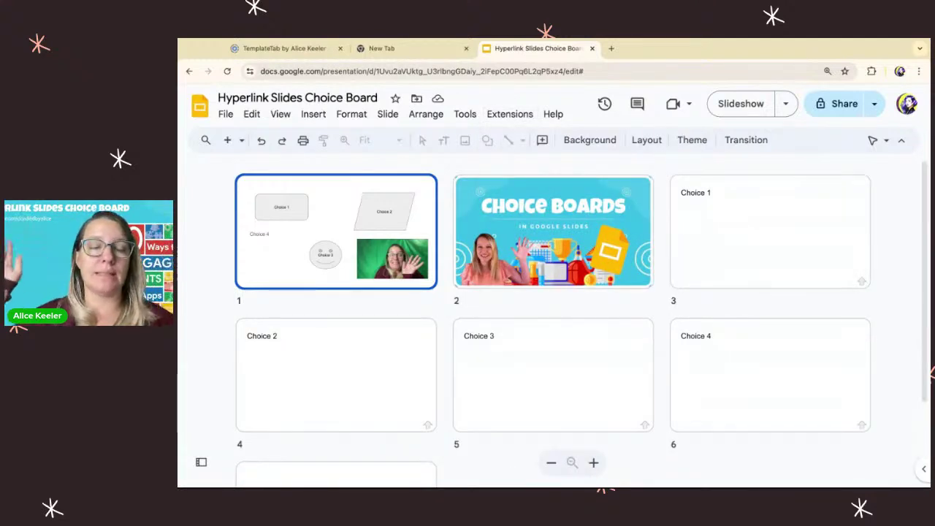
double_click(347, 238)
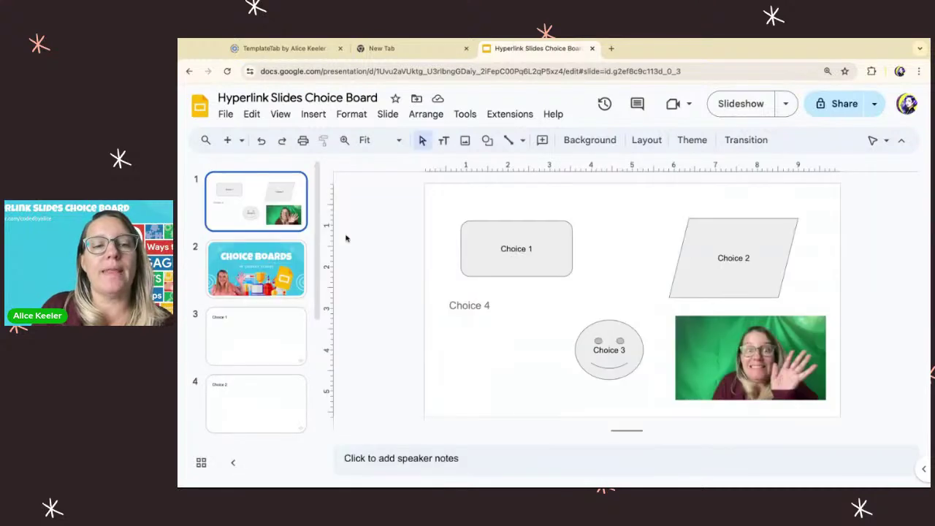
Step: Follow the Choice 1 shape's link to its slide, return to slide 1, and follow the picture's link to slide 7
click(529, 248)
click(541, 221)
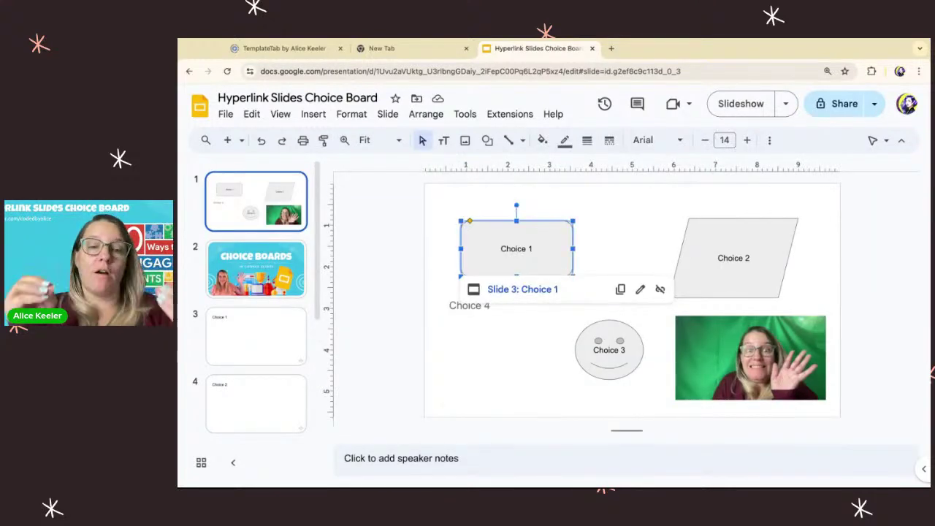
click(518, 291)
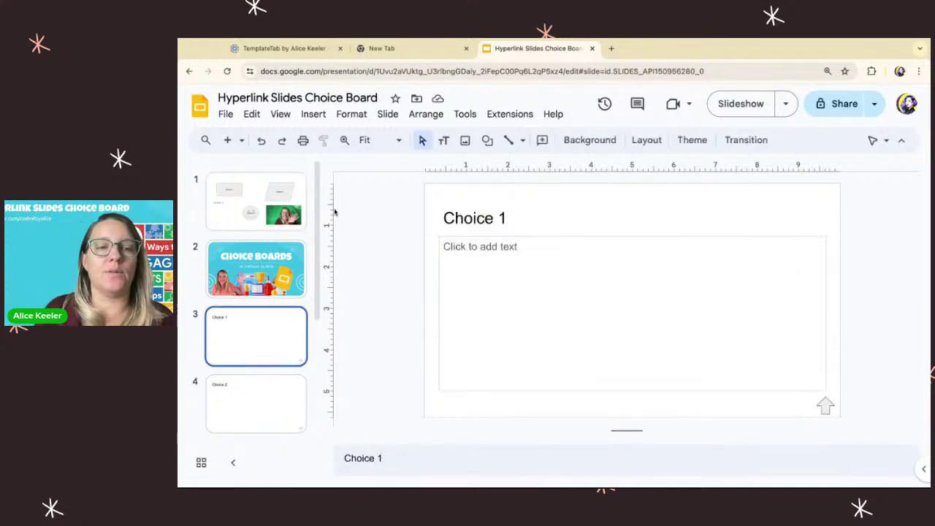
click(298, 211)
click(680, 358)
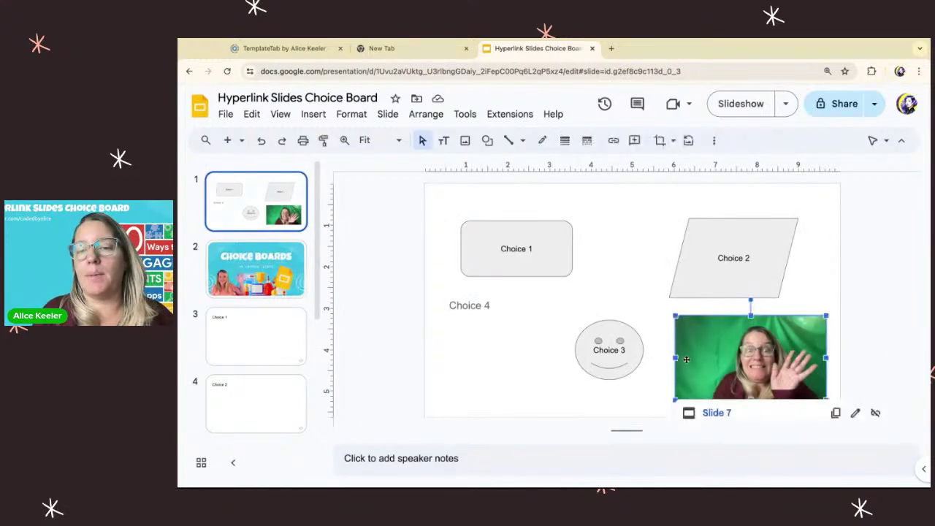
click(722, 411)
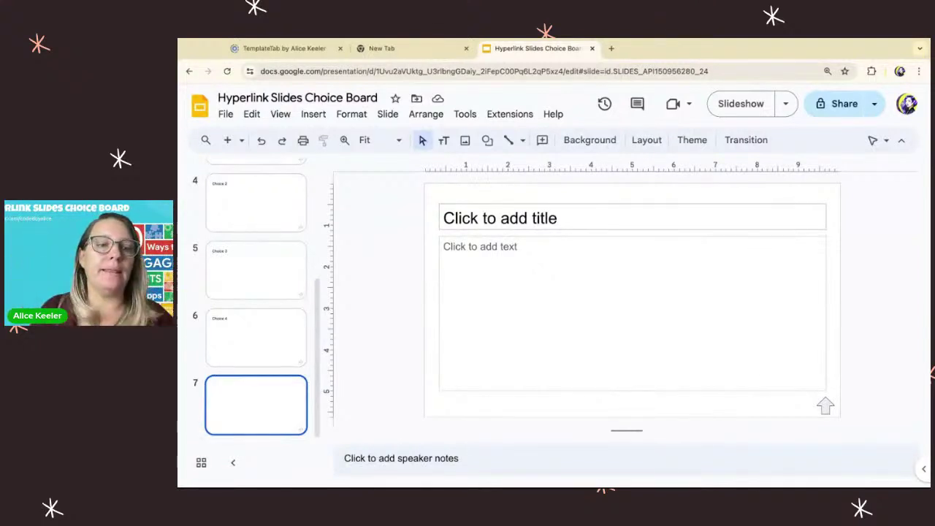
Step: Reorder the generated slides after slide 2 to Choice 1, Choice 3, Choice 2, the untitled slide and Choice 4
click(255, 263)
drag(261, 232, 256, 359)
click(255, 275)
key(ctrl+Down)
key(ctrl+Down)
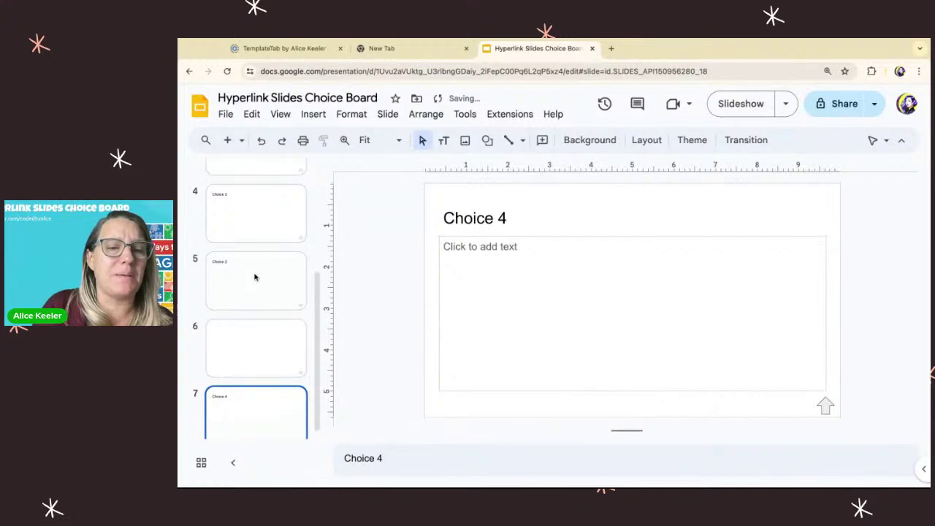
Step: Test the Choice 2 shape's link from slide 1 and return through the arrow's link on the Choice 2 slide
scroll(256, 307, up, 5)
click(267, 199)
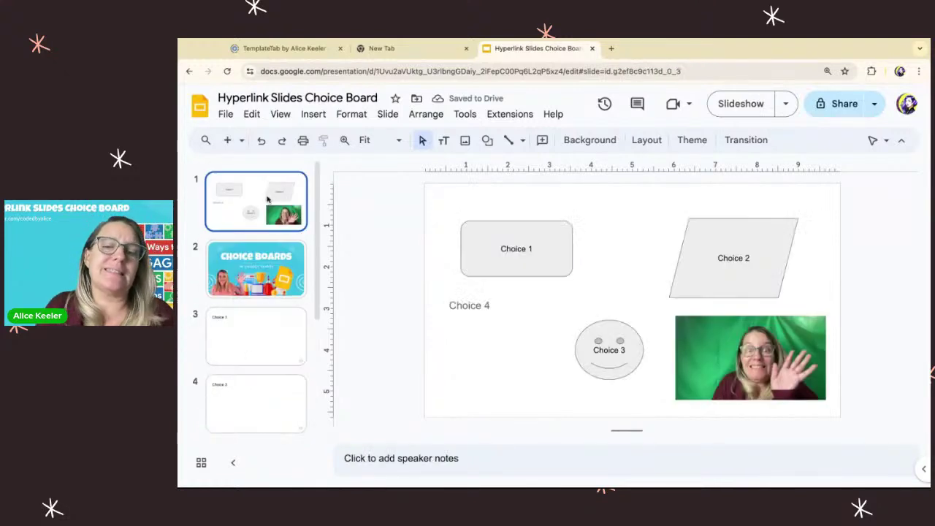
click(782, 281)
click(737, 310)
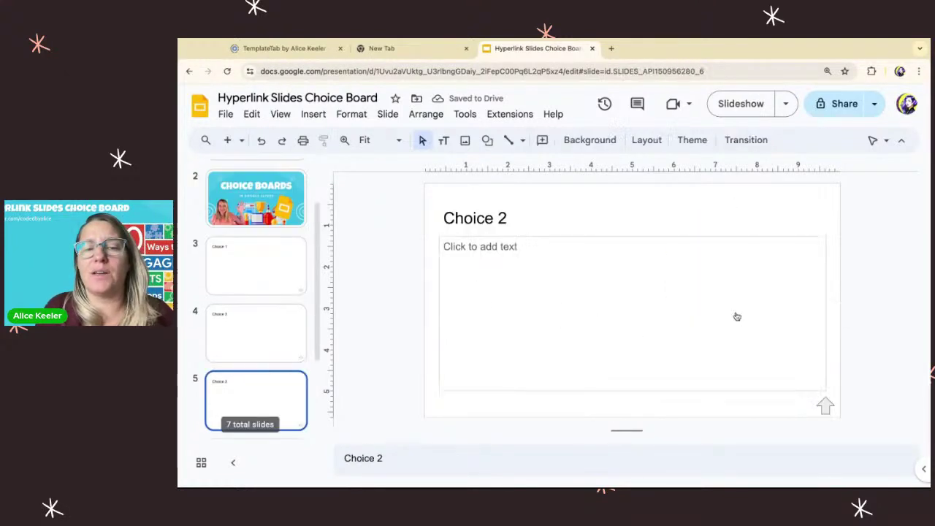
click(827, 407)
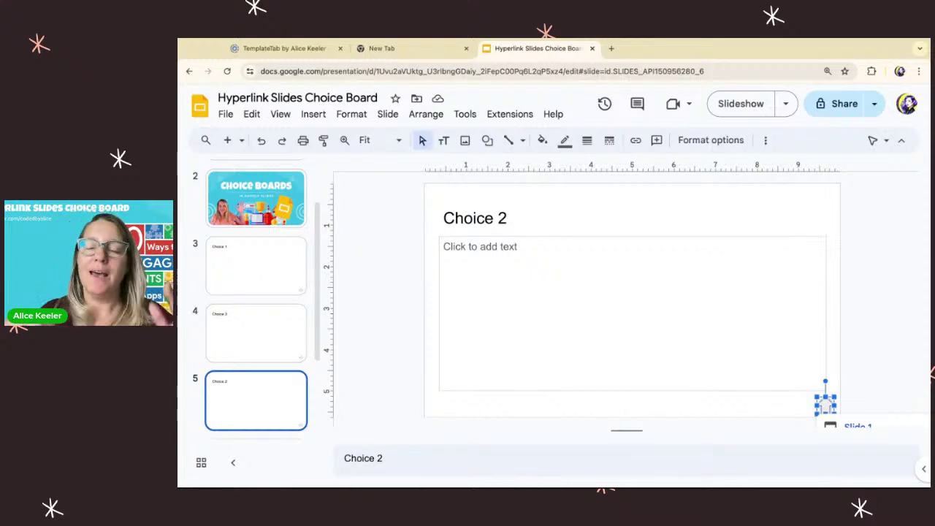
click(851, 427)
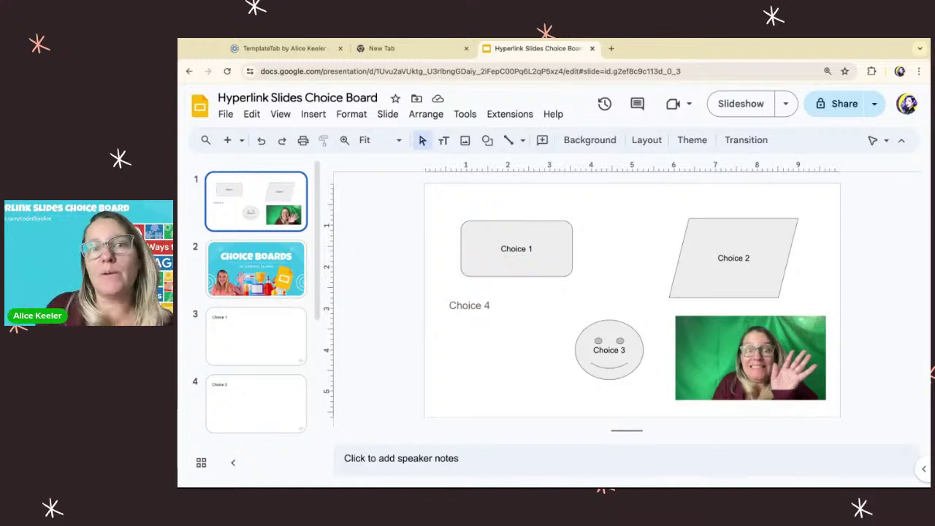
Step: Delete the generated slides 3 through 7 in grid view and reopen slide 1 for editing
click(200, 462)
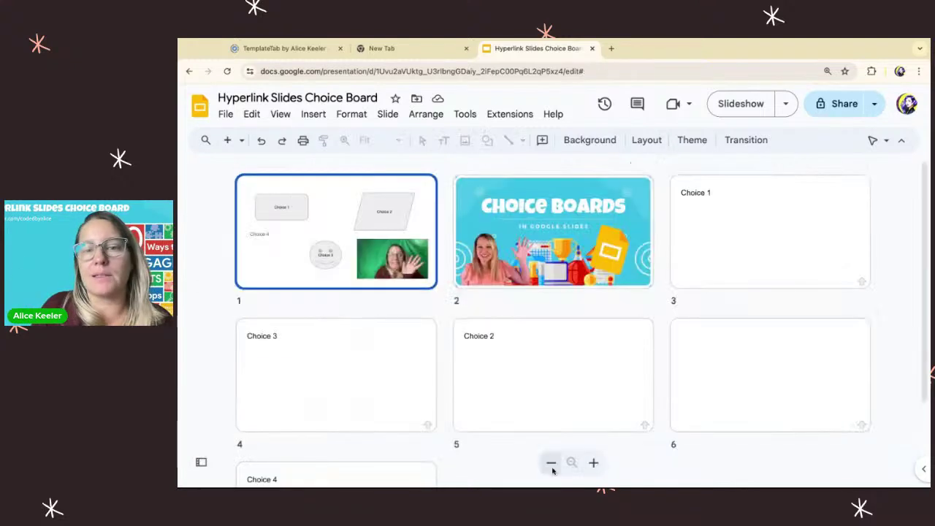
click(735, 230)
scroll(334, 395, down, 3)
shift+click(312, 404)
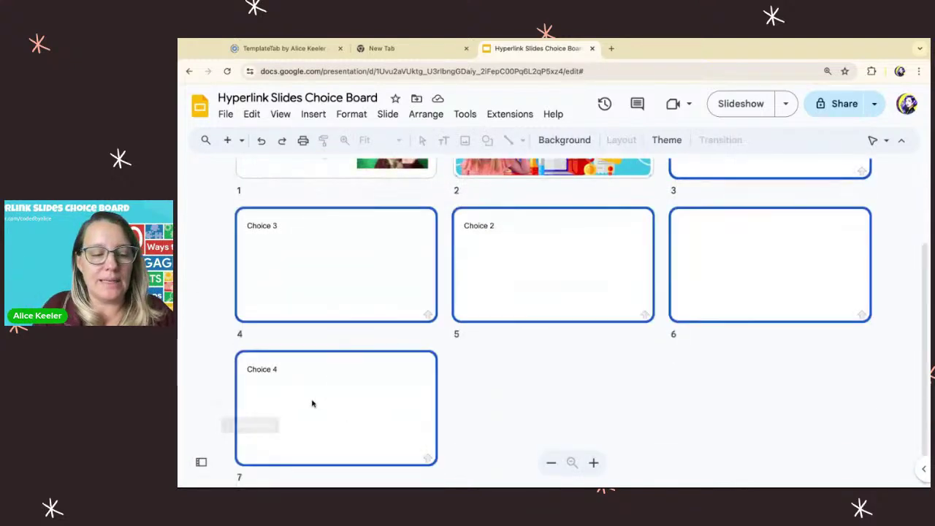
key(Delete)
double_click(298, 252)
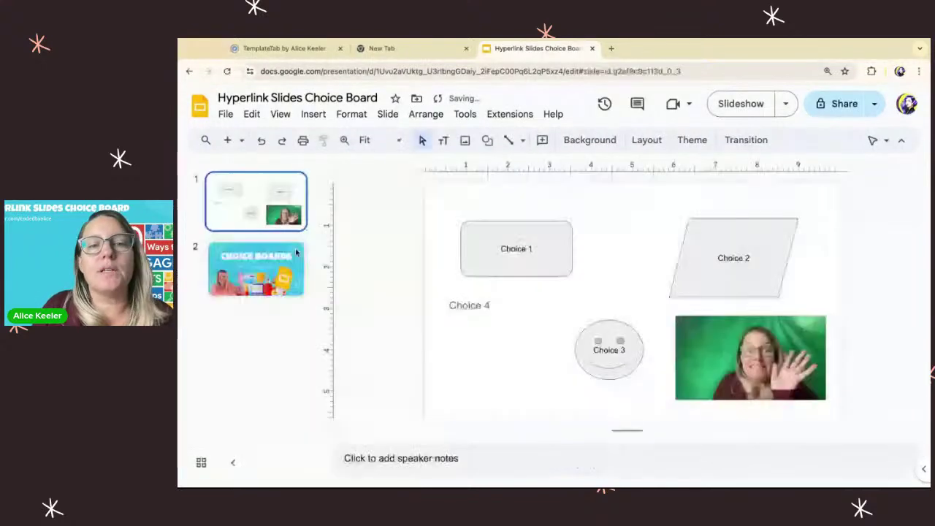
Step: Generate Choice Slides (no text) from slide 1 with the Hyperlink Slides Choice Board add-on and open slide 3
click(510, 114)
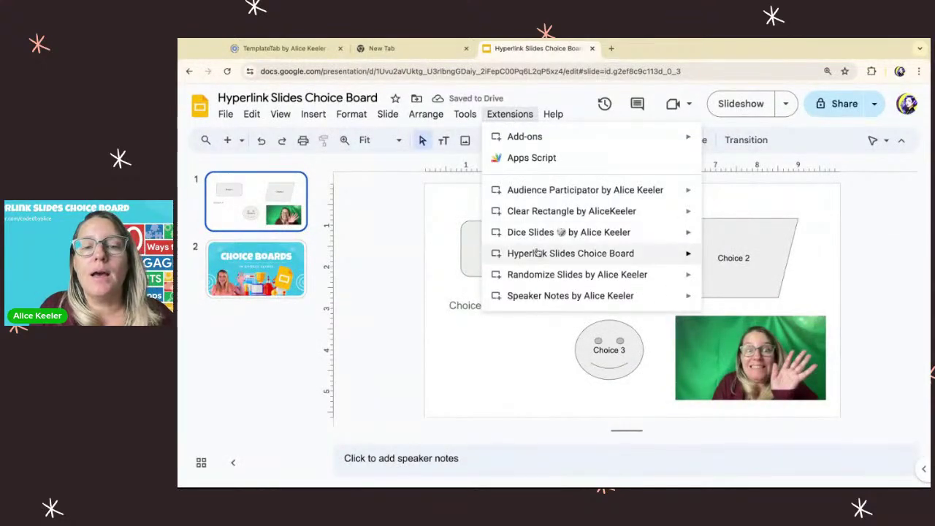
mouse_move(537, 252)
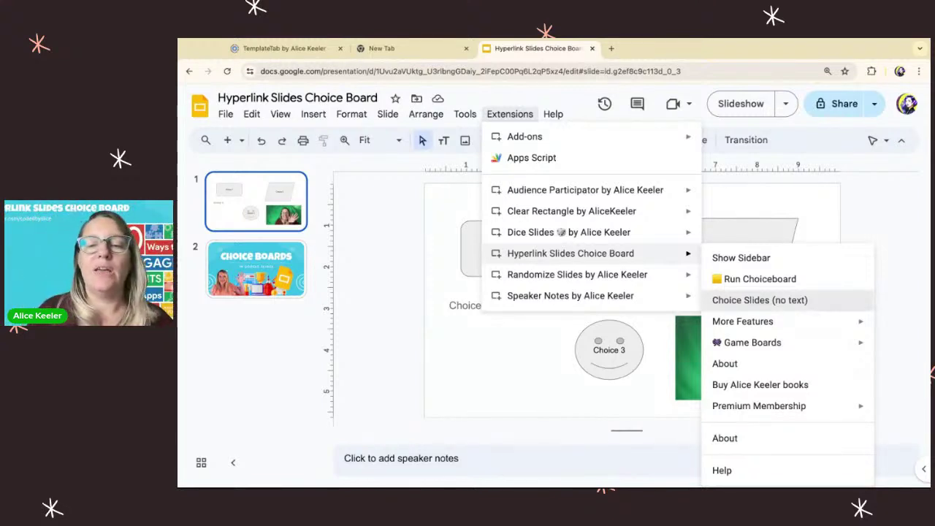
click(759, 300)
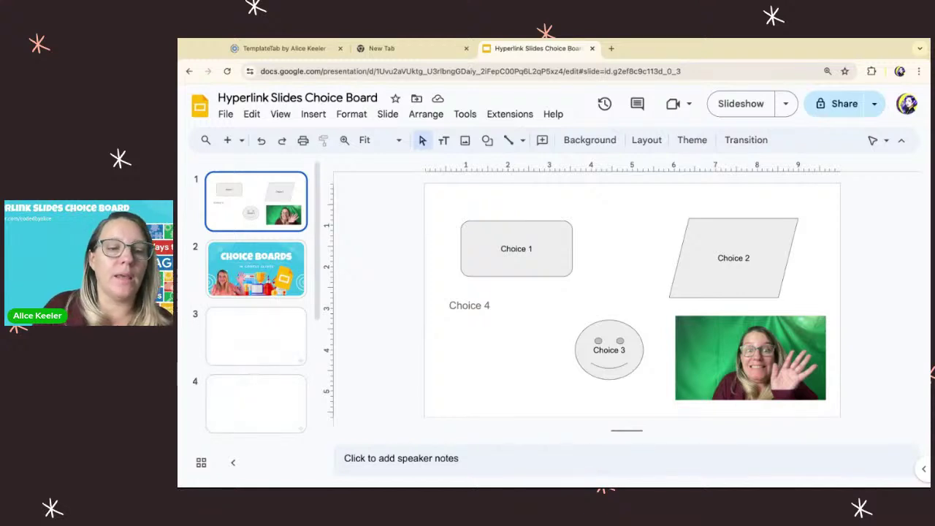
click(262, 333)
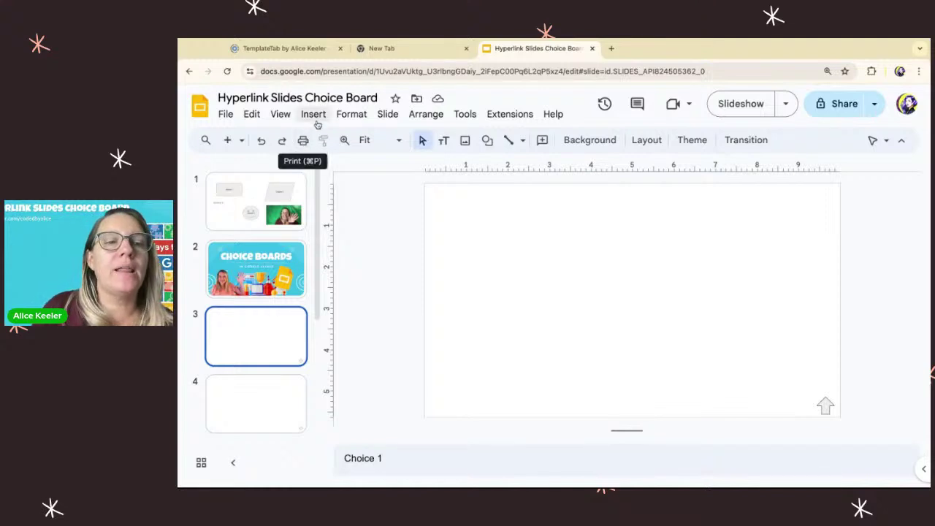
click(281, 115)
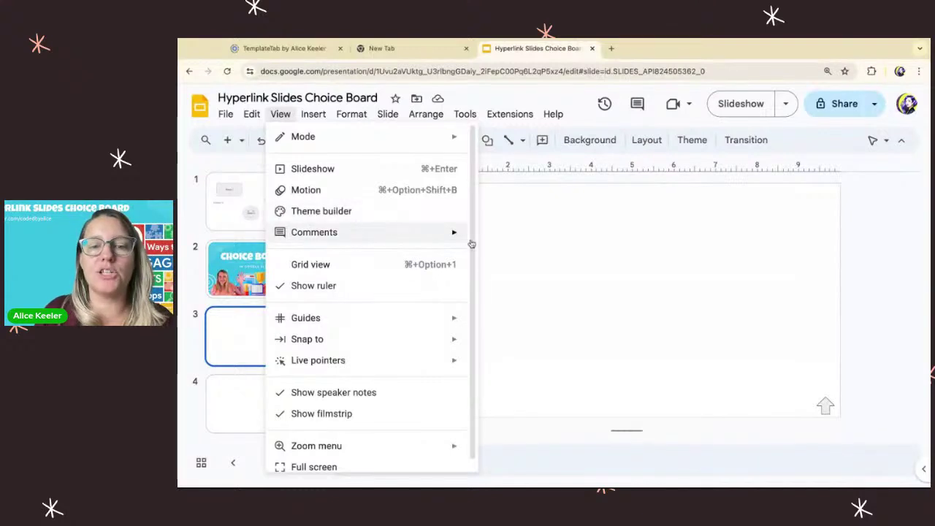
click(549, 266)
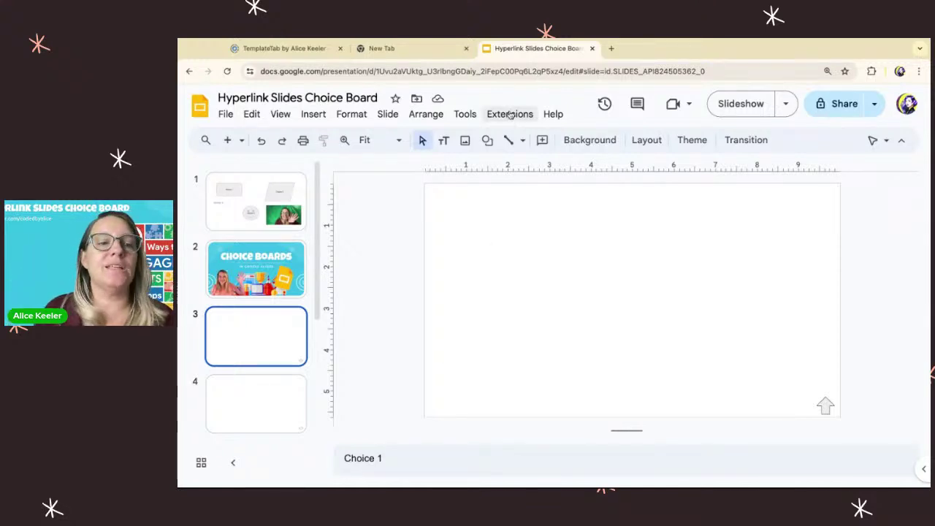
Step: Delete the choice board slide and all generated blank slides, keeping only the Choice Boards title slide
click(231, 202)
key(Delete)
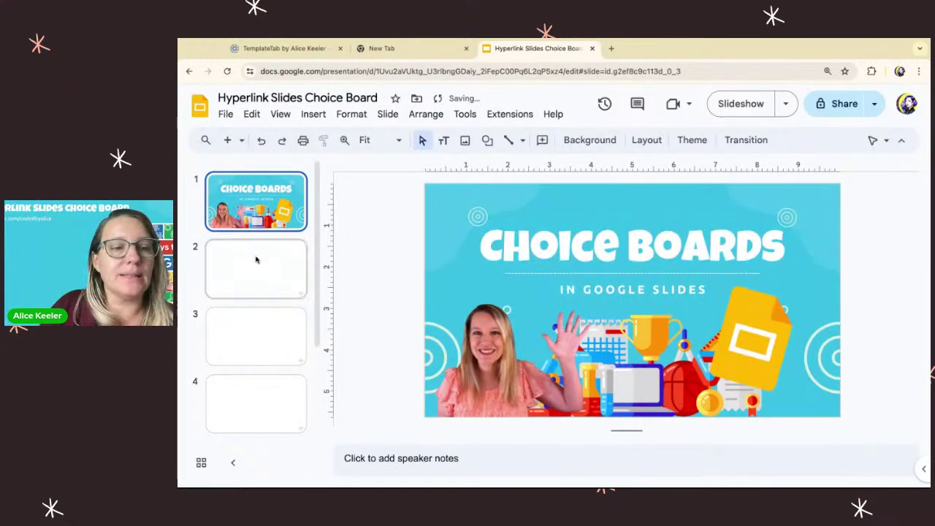
click(256, 261)
scroll(255, 292, down, 5)
shift+click(273, 388)
key(Delete)
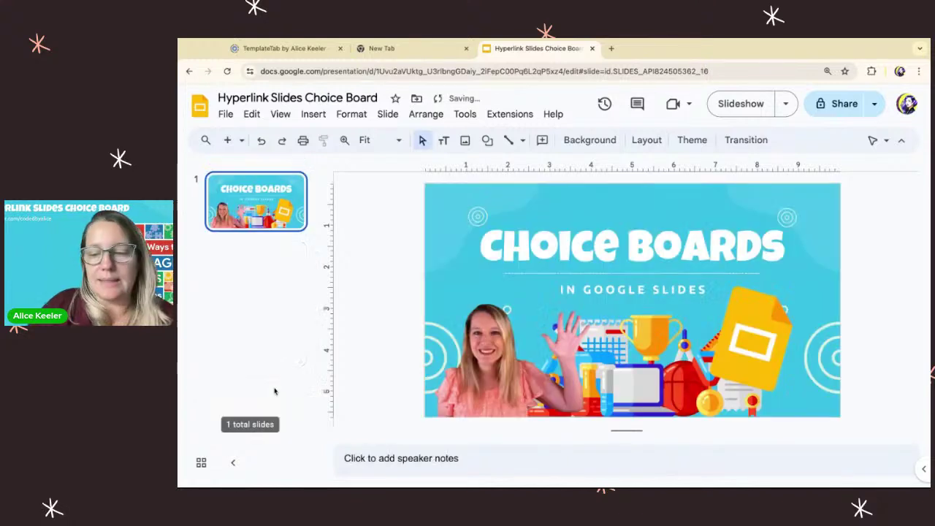
Step: Create a Jeopardy® Board game slide with the Hyperlink Slides Choice Board add-on and acknowledge its notice
click(507, 114)
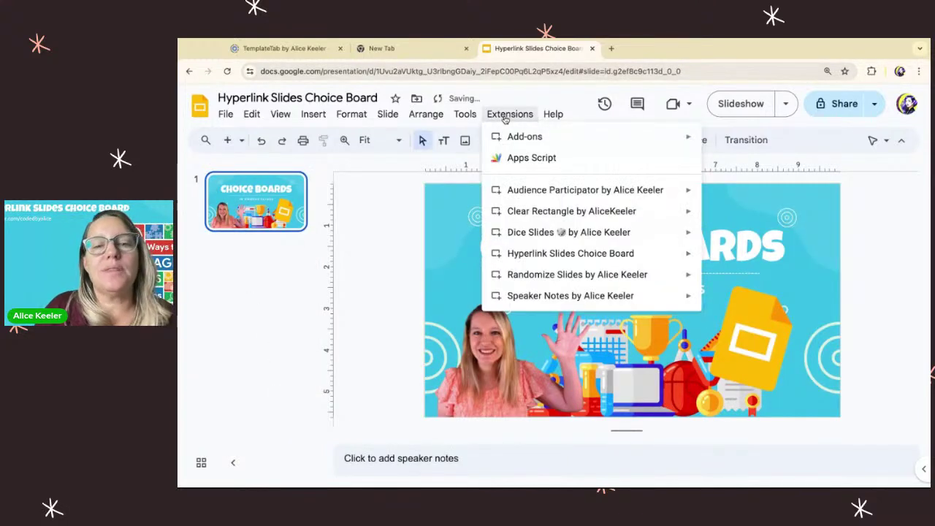
mouse_move(529, 251)
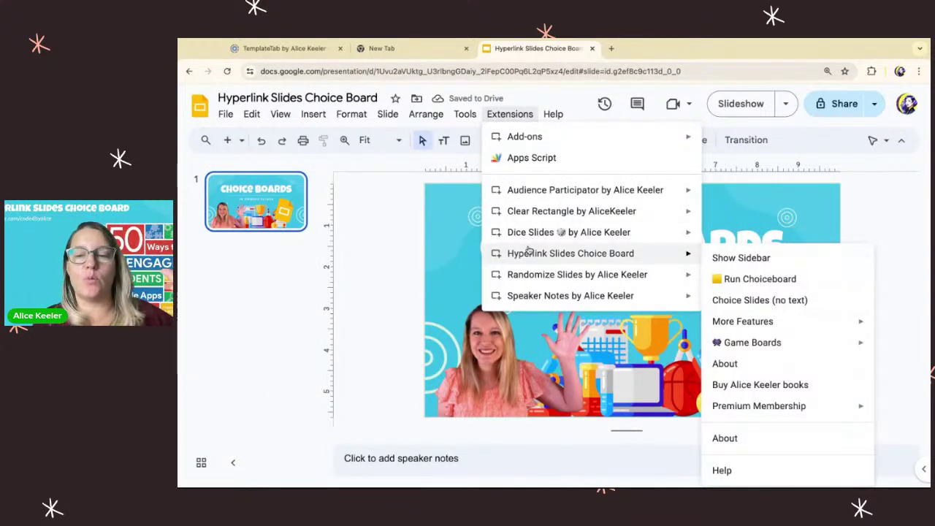
mouse_move(773, 344)
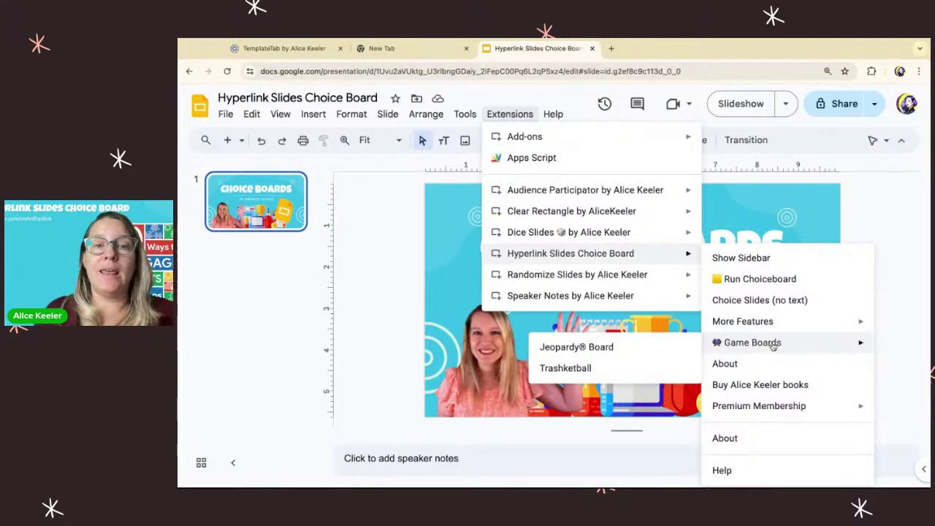
click(647, 349)
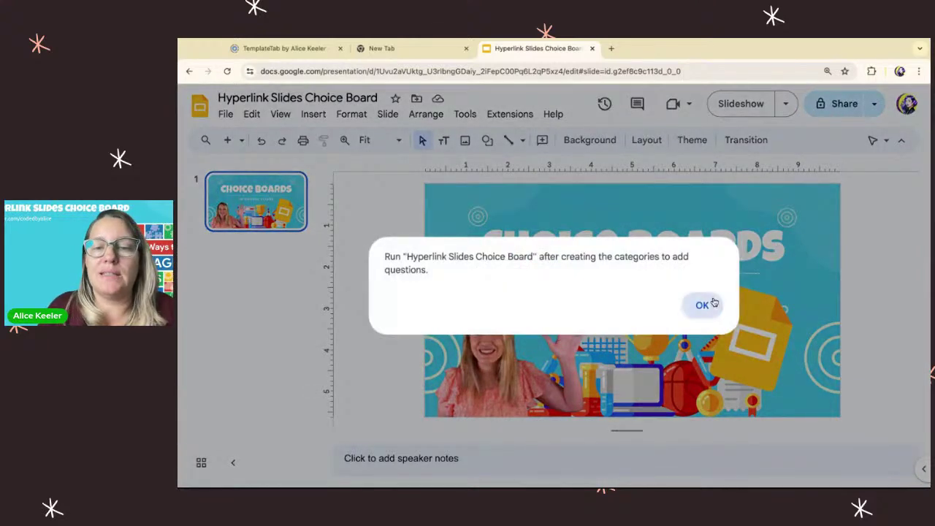
click(712, 304)
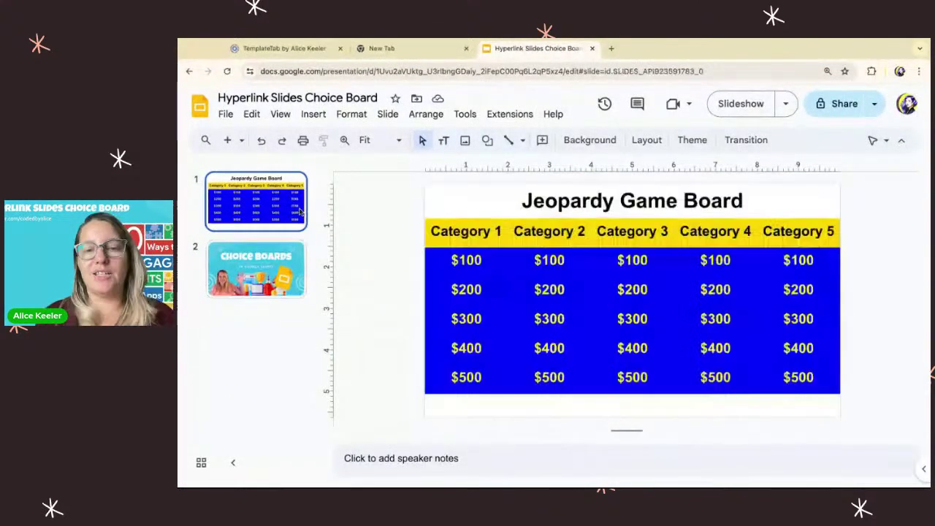
Step: Inspect the individual dollar-value boxes across the five categories of the Jeopardy board
click(464, 262)
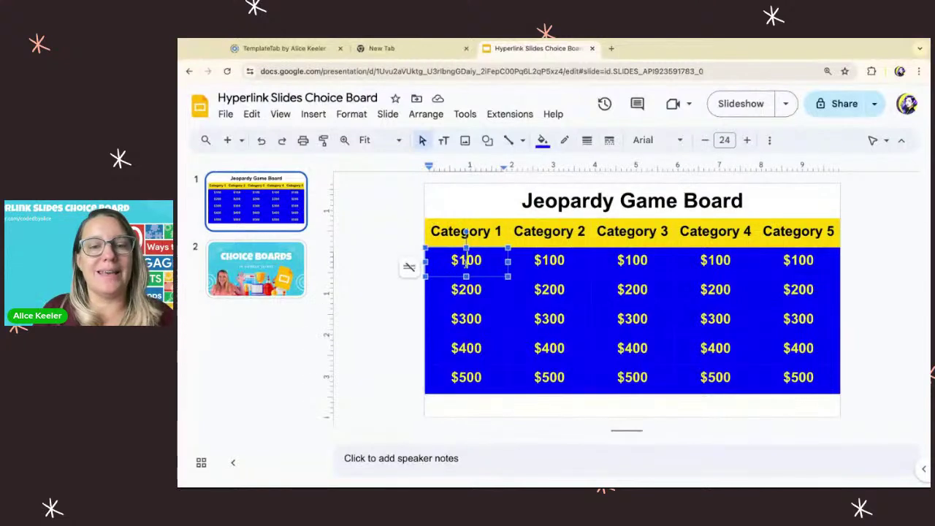
click(541, 261)
click(620, 260)
click(632, 290)
click(697, 289)
click(708, 260)
click(788, 260)
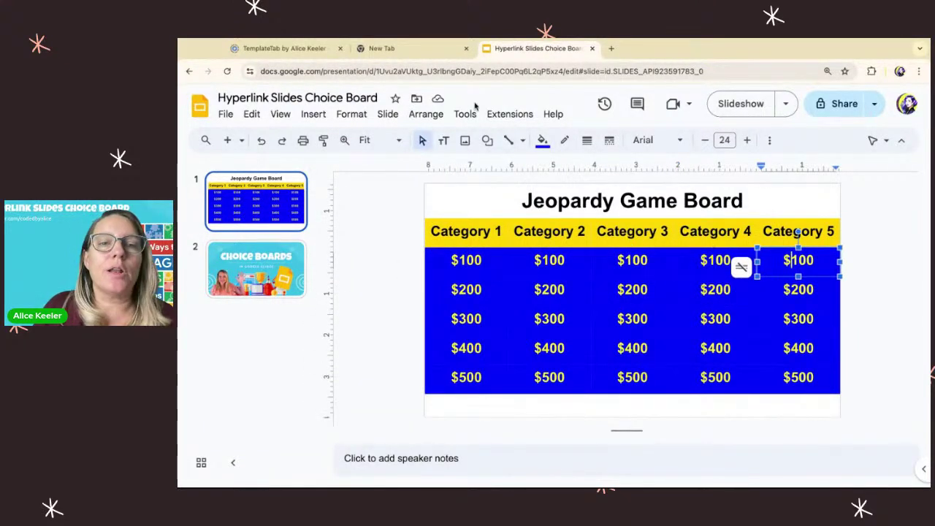
Step: Run the choiceboard on the Jeopardy Game Board slide to generate its linked slides
click(504, 111)
mouse_move(527, 254)
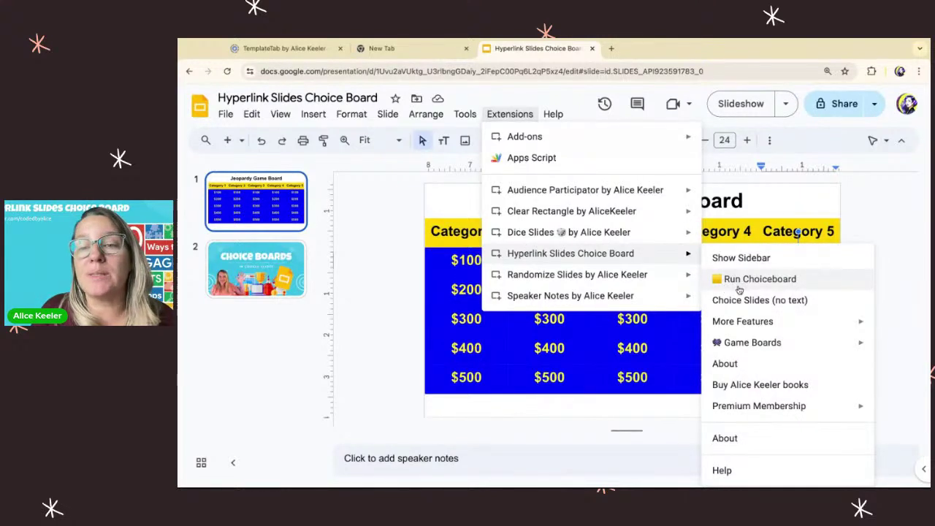
click(739, 282)
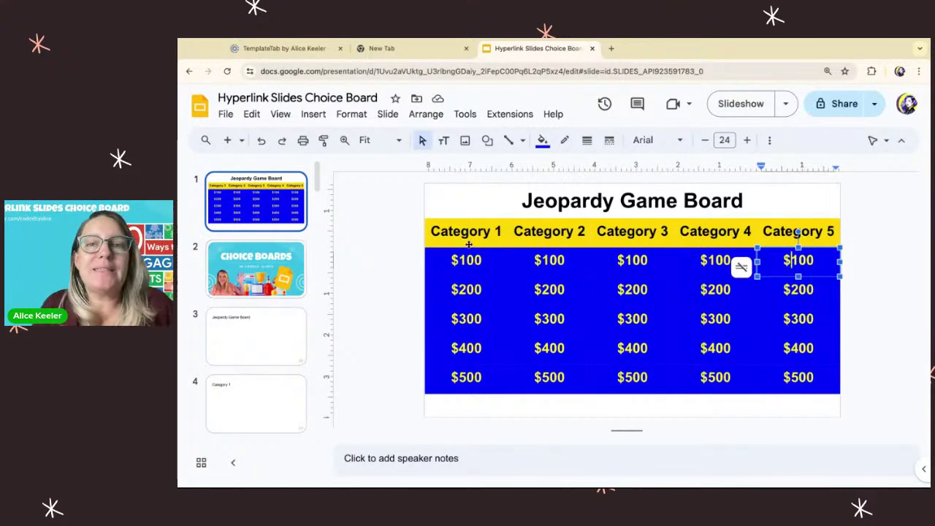
Step: Create a blank Google Slides presentation in a new browser tab through slides.new
click(612, 49)
text(slides.new)
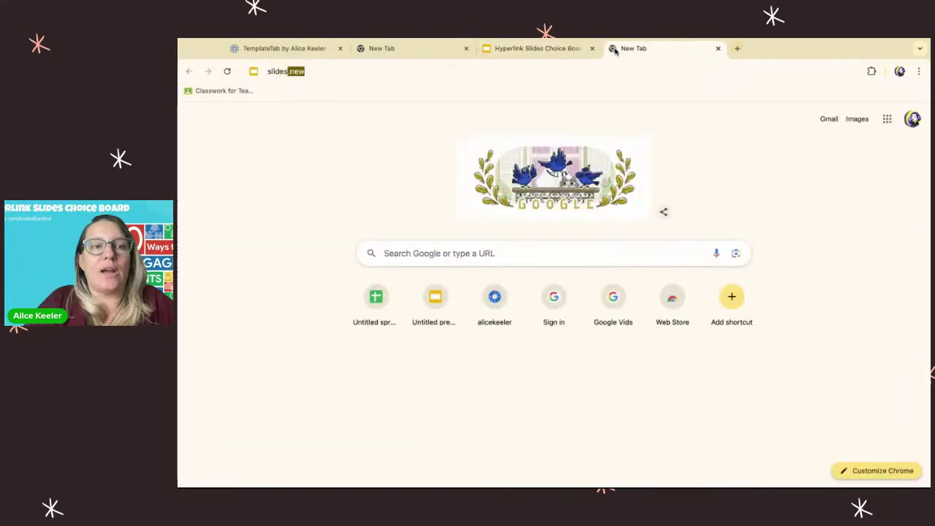
key(Return)
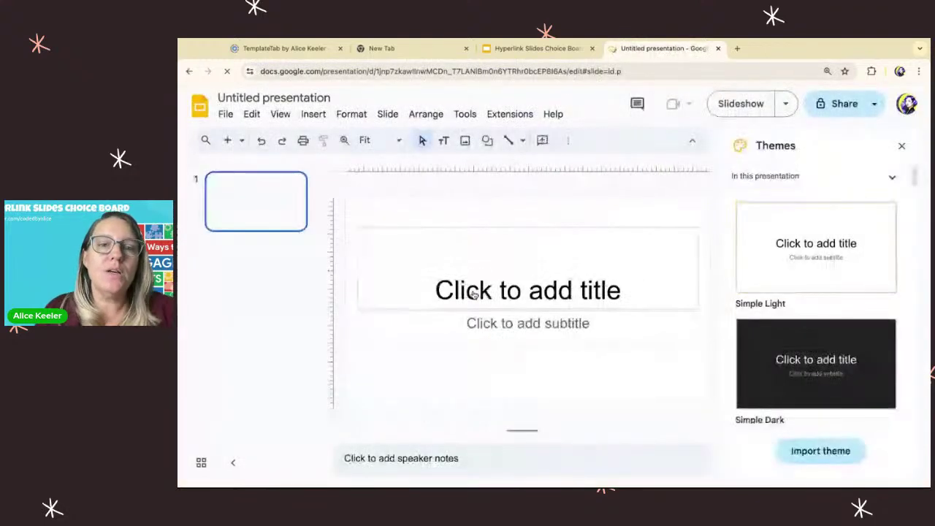
Step: Generate a Jeopardy® Board slide with the Hyperlink Slides Choice Board add-on, close the Themes pane and acknowledge the add-on's notice
click(509, 115)
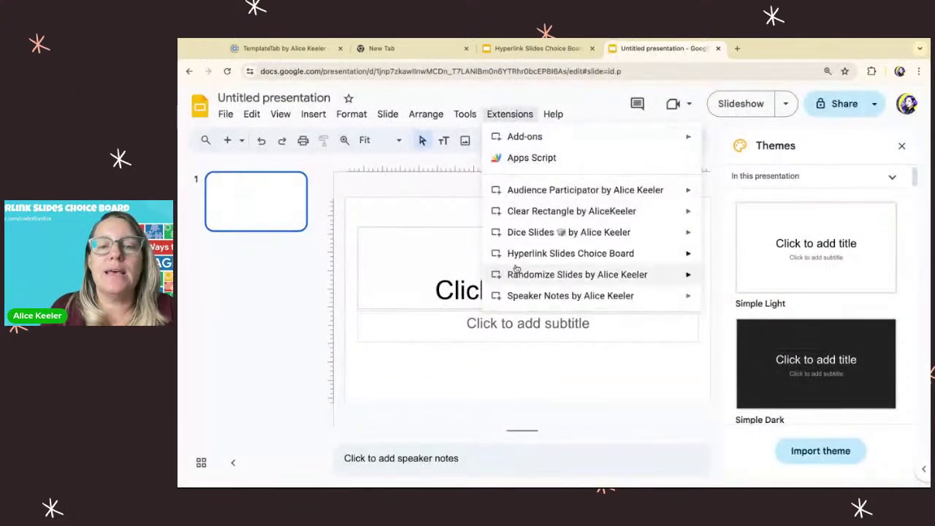
mouse_move(518, 252)
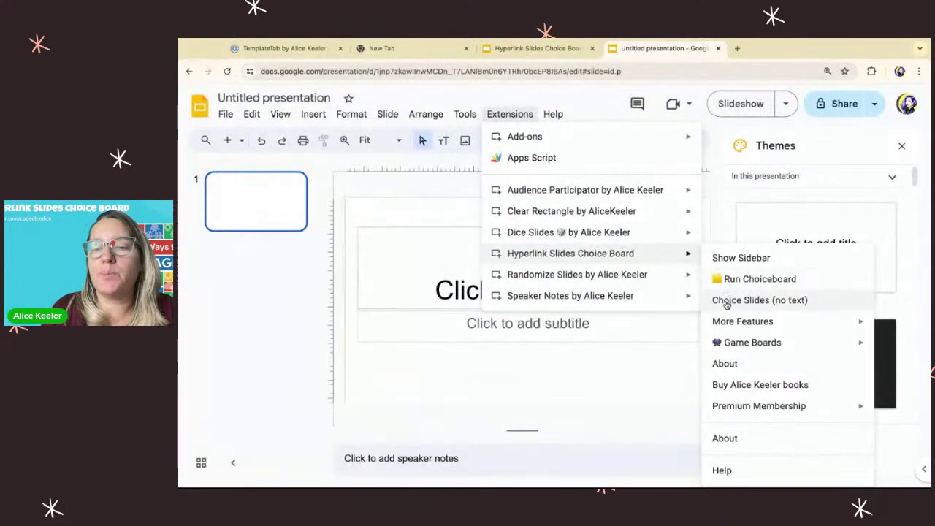
mouse_move(713, 348)
click(625, 347)
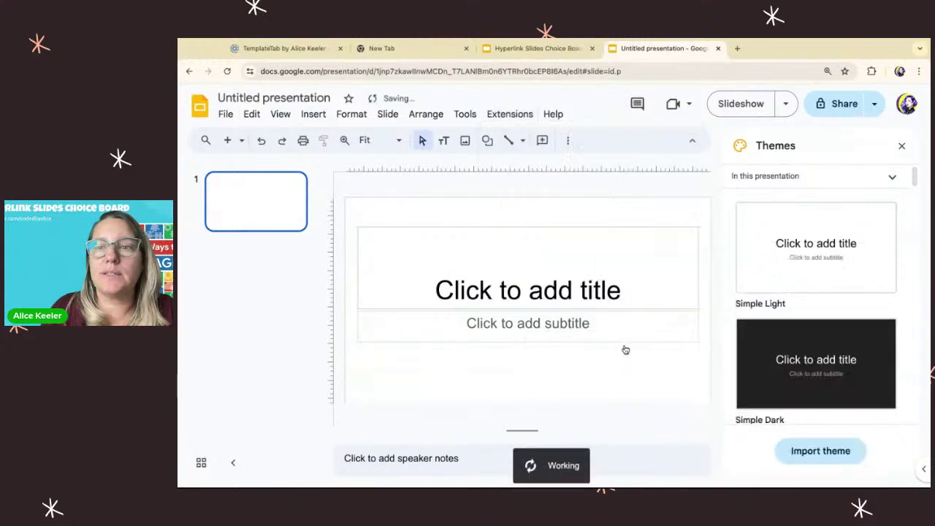
click(904, 148)
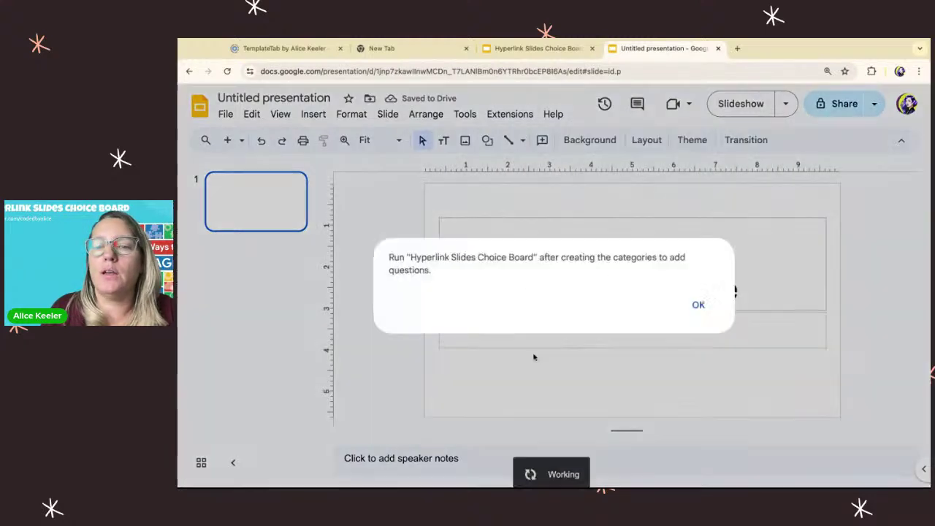
click(702, 305)
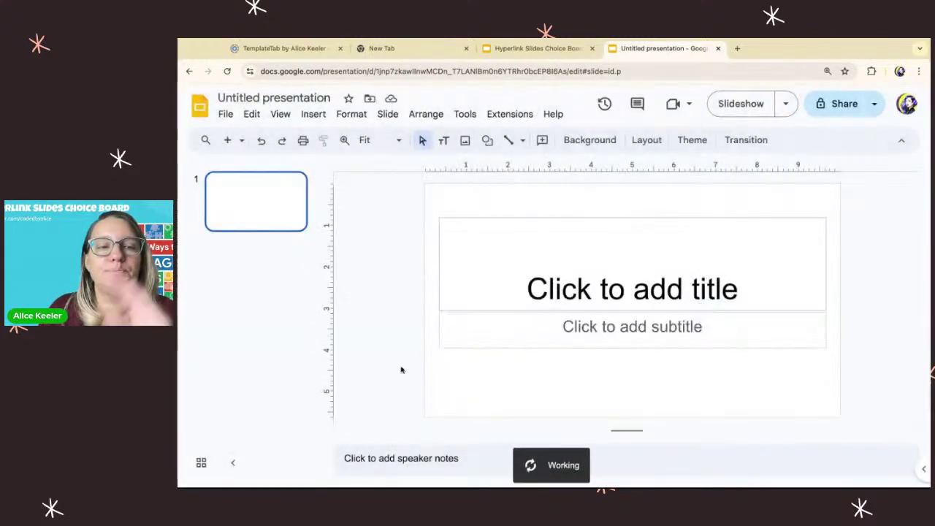
Step: Run the add-on's choiceboard on the Jeopardy Game Board slide to generate a linked slide for each box
click(273, 215)
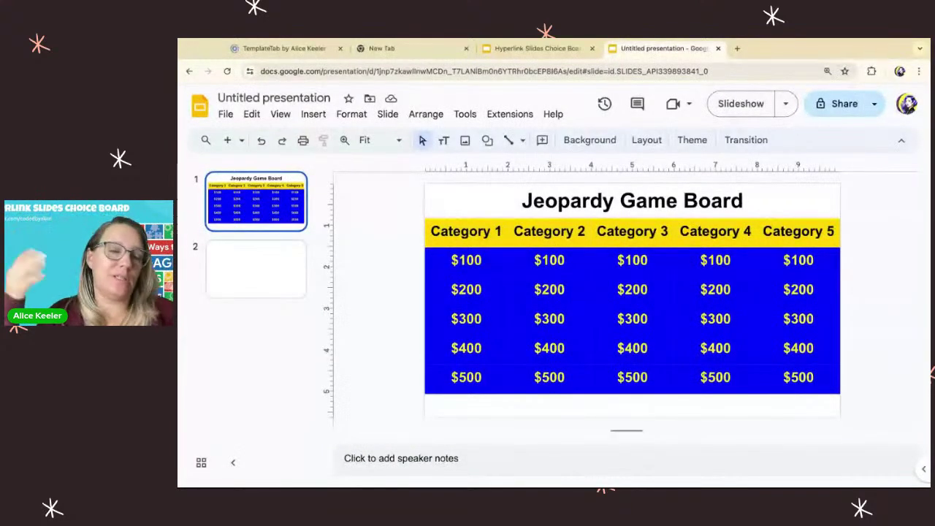
click(511, 114)
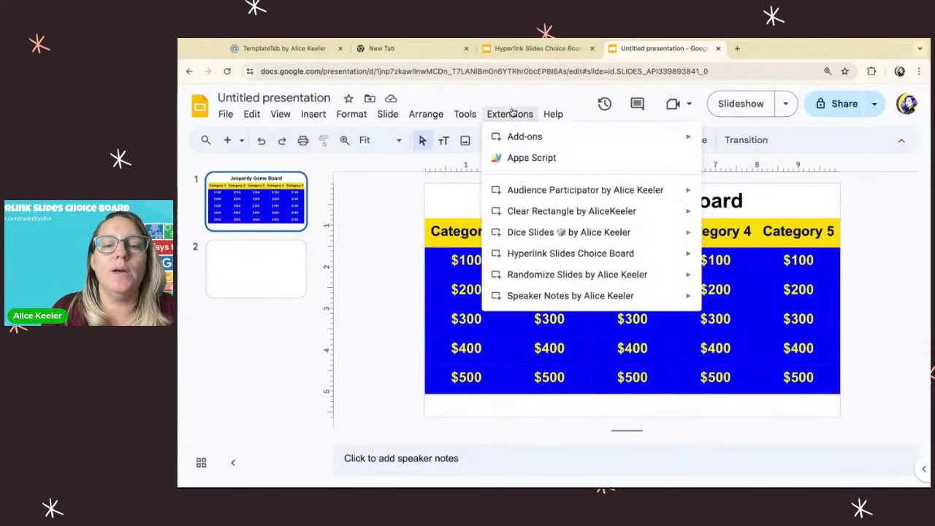
mouse_move(522, 252)
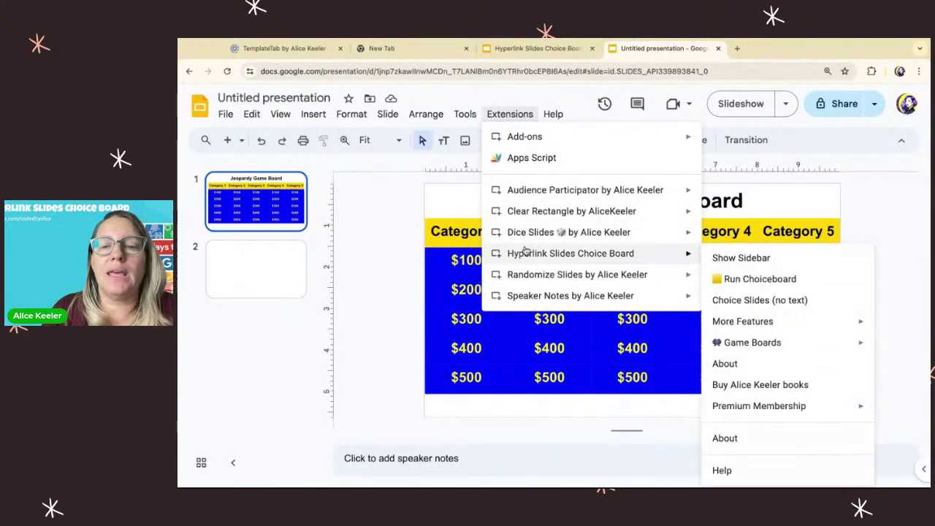
click(759, 279)
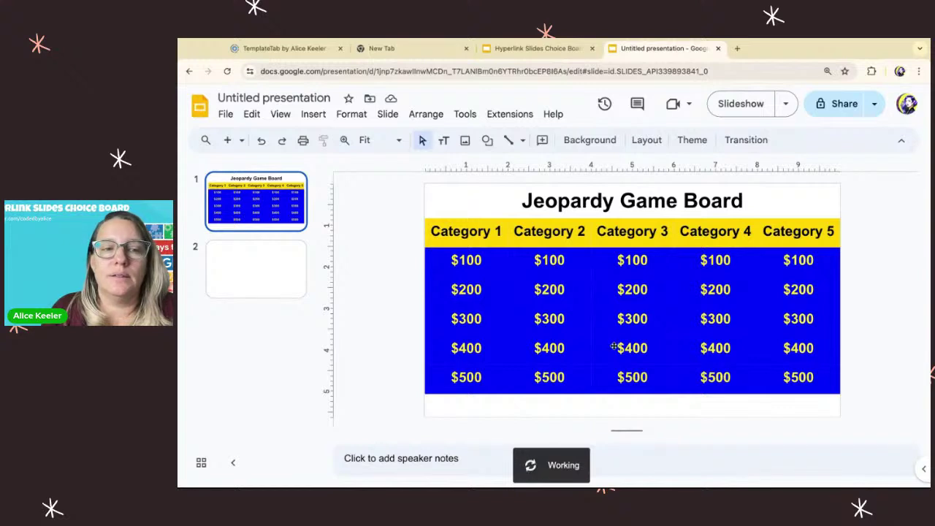
Step: Examine the generated category and dollar-value slides of the first category, and return to the Jeopardy Game Board slide
click(201, 462)
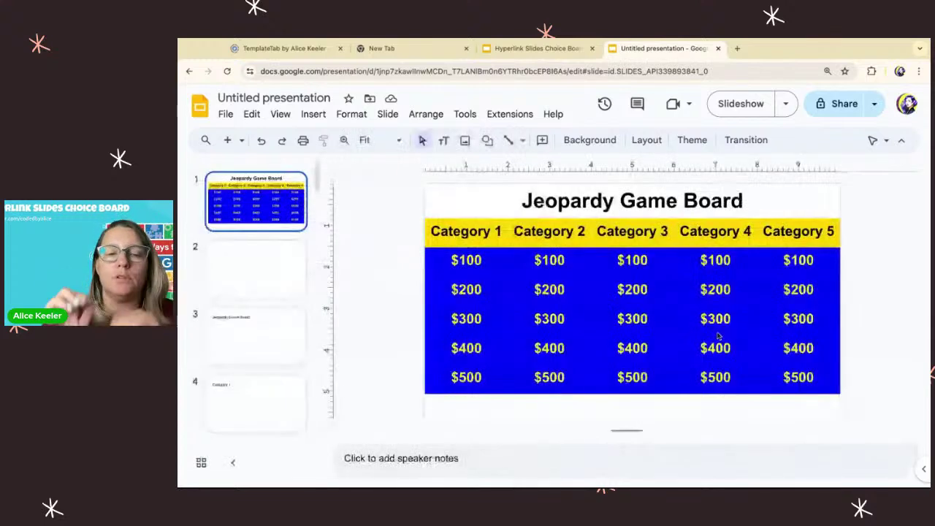
click(260, 343)
click(257, 394)
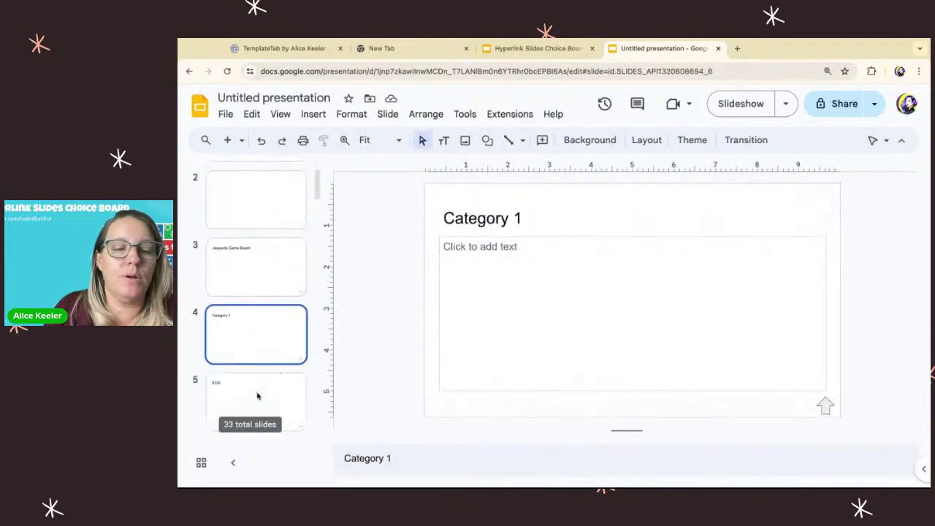
scroll(256, 380, down, 2)
click(255, 338)
click(255, 379)
scroll(255, 381, down, 2)
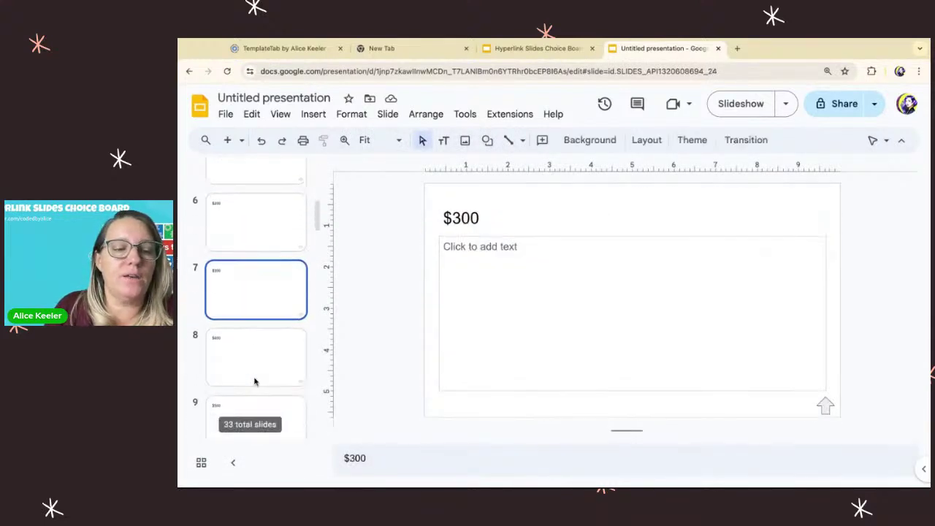
click(254, 380)
scroll(263, 273, up, 8)
click(272, 199)
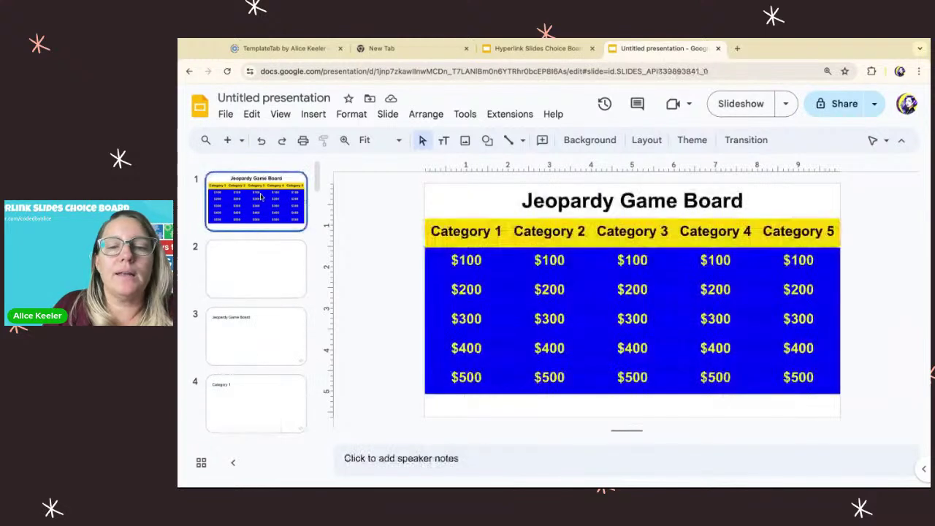
Step: Follow the link of the Category 4 $300 box to its slide and return to the board through the arrow's link
click(728, 318)
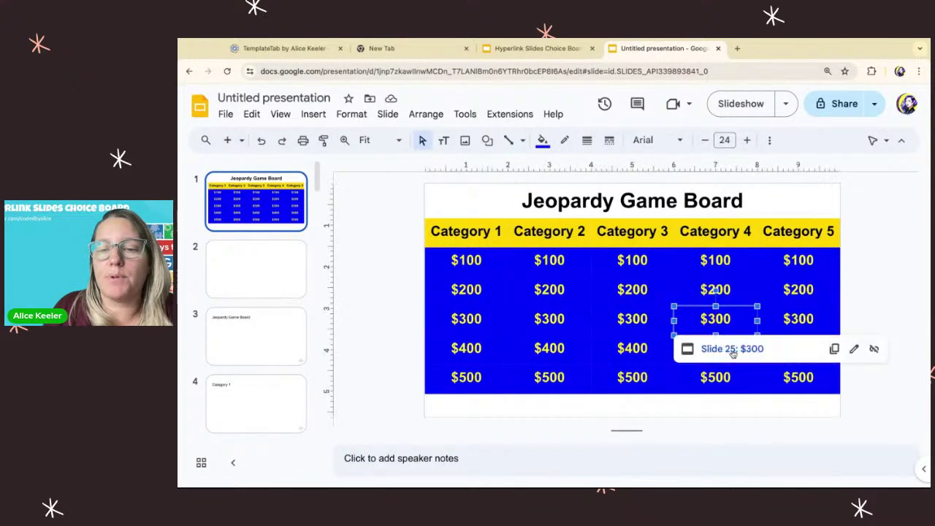
click(731, 349)
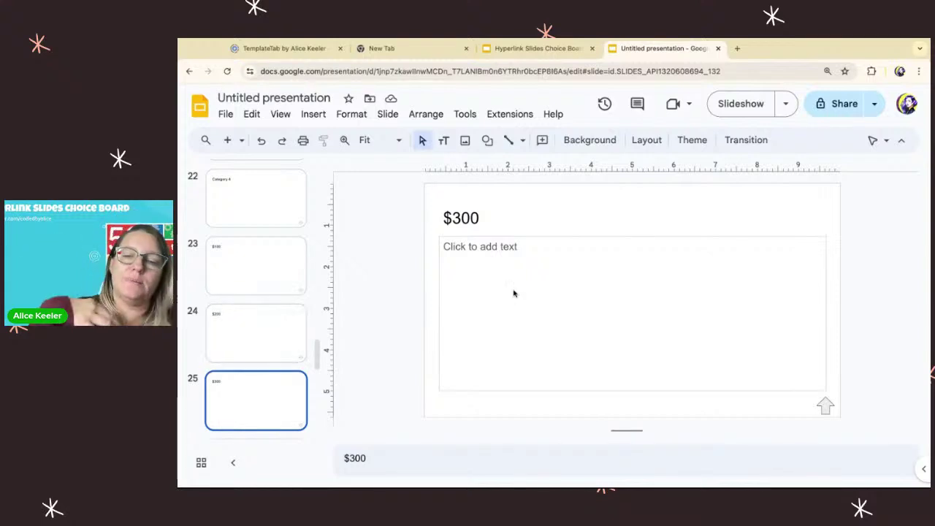
click(824, 404)
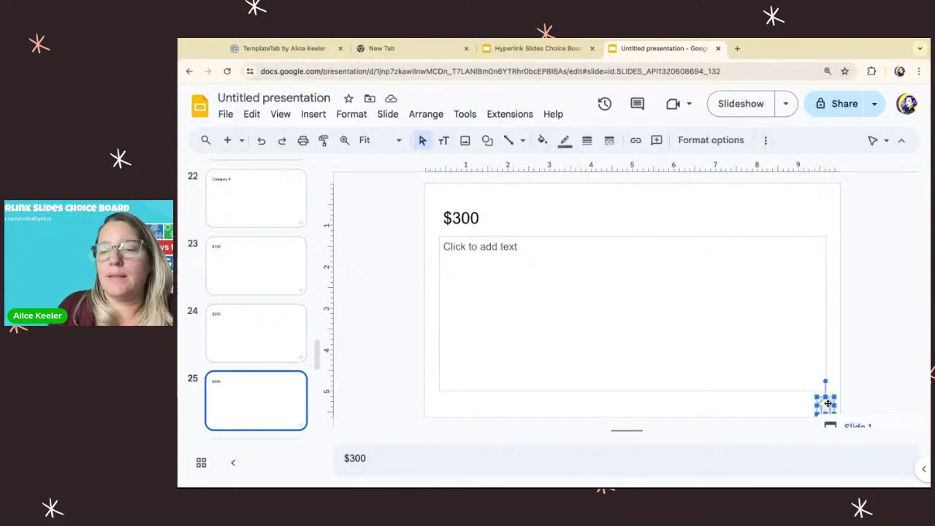
click(857, 431)
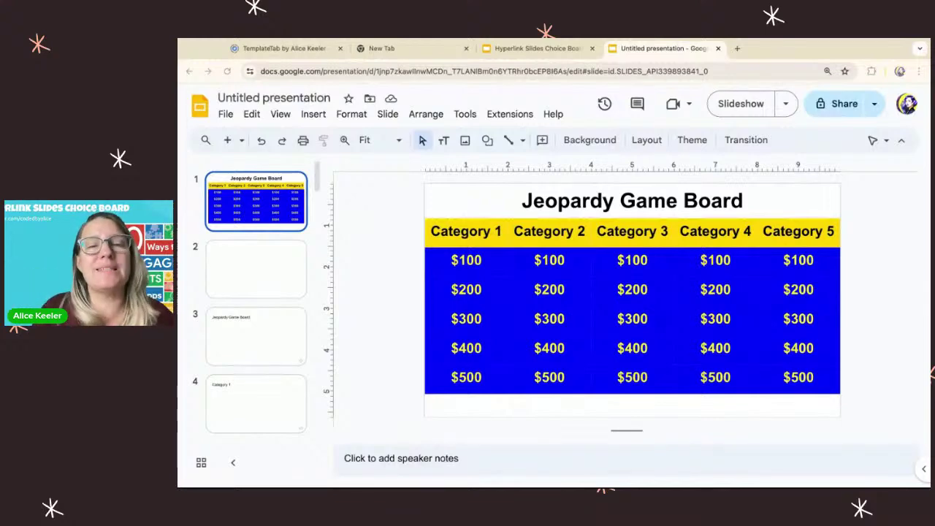
Step: Create another blank presentation in a new browser tab through slides.new
key(ctrl+t)
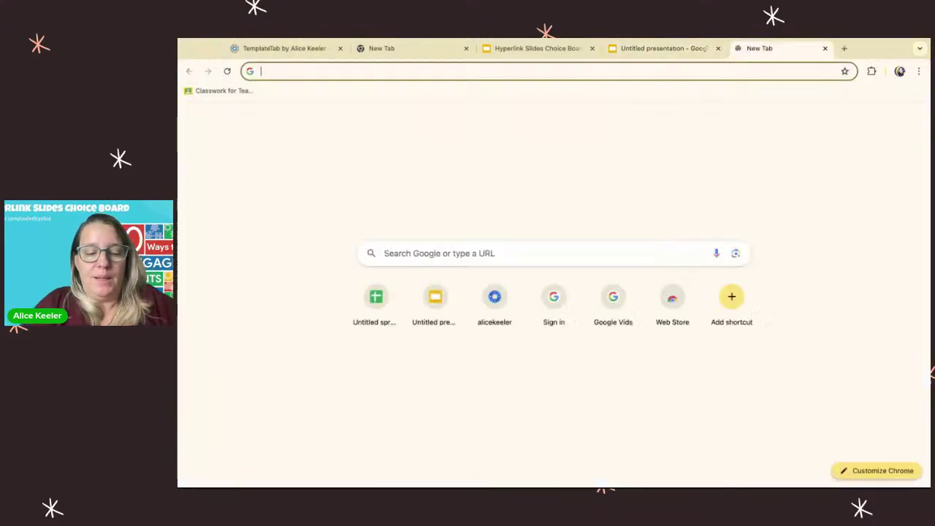
text(slides.new)
key(Return)
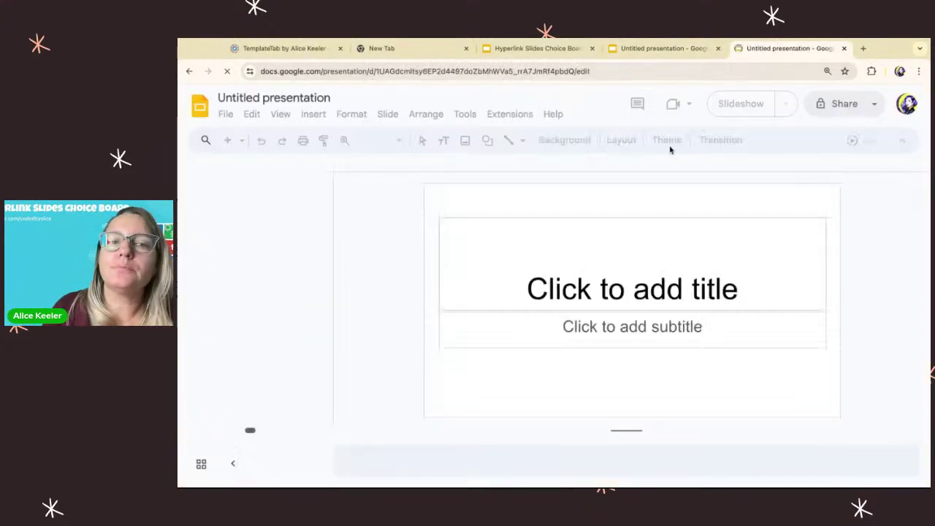
Step: Generate a Trashketball game board slide with the Hyperlink Slides Choice Board add-on
click(510, 113)
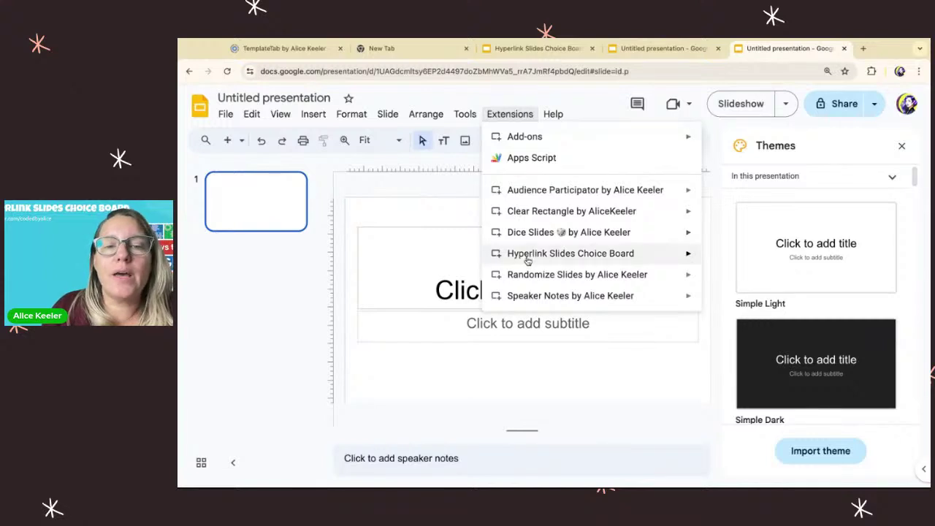
mouse_move(526, 258)
mouse_move(763, 348)
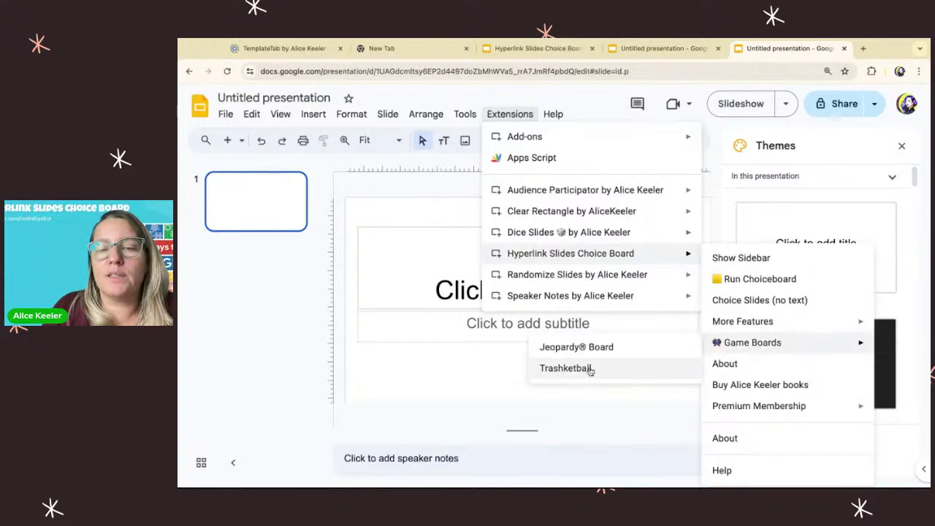
click(565, 368)
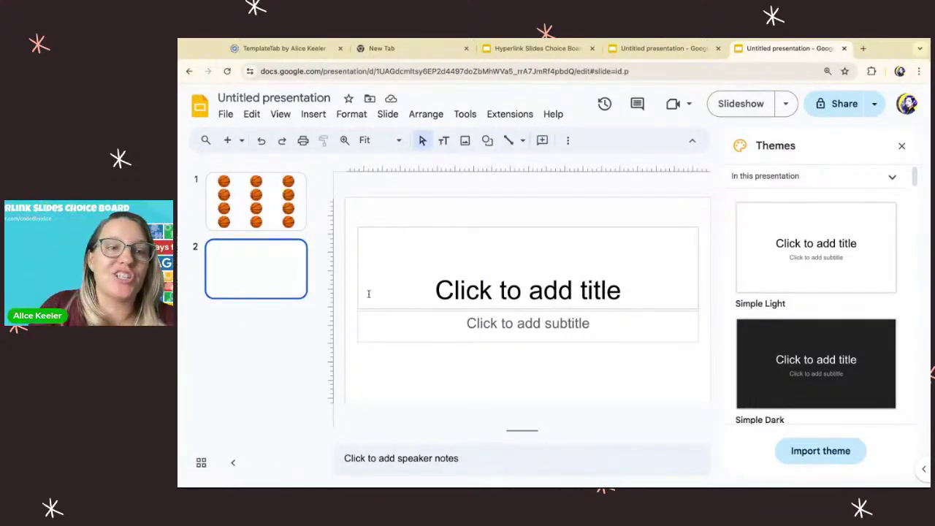
Step: Run Choice Slides (no text) on the basketball board slide to generate a linked blank slide for each basketball
click(274, 219)
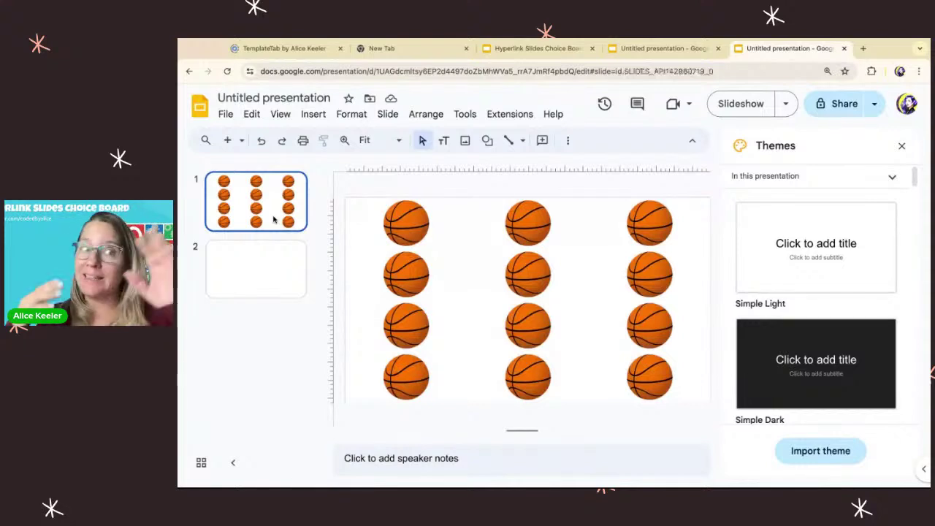
click(515, 115)
mouse_move(555, 253)
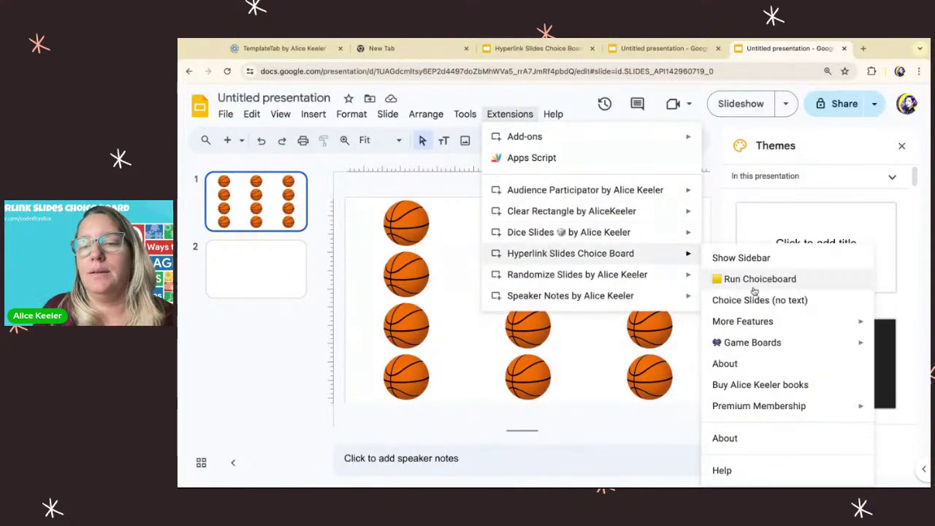
click(752, 299)
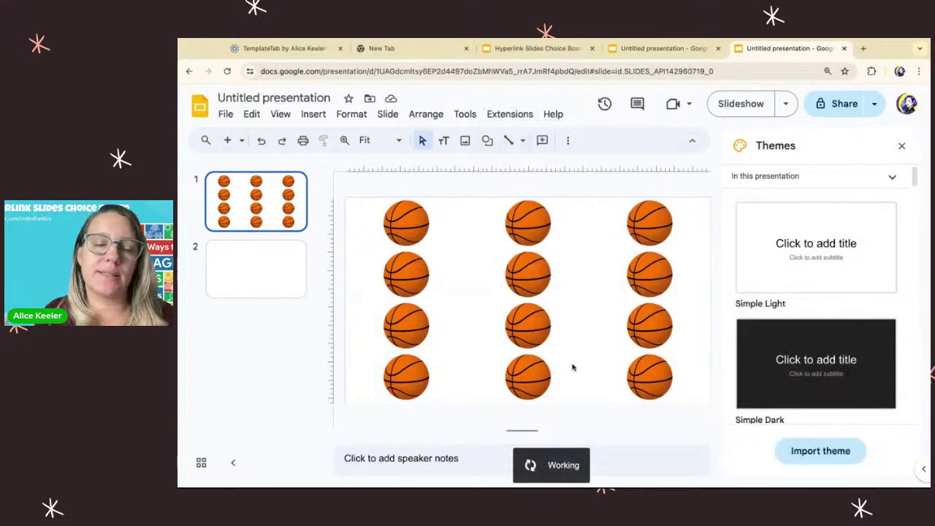
Step: Look through the first generated blank slides with return arrows, and go back to the basketball board slide
click(252, 325)
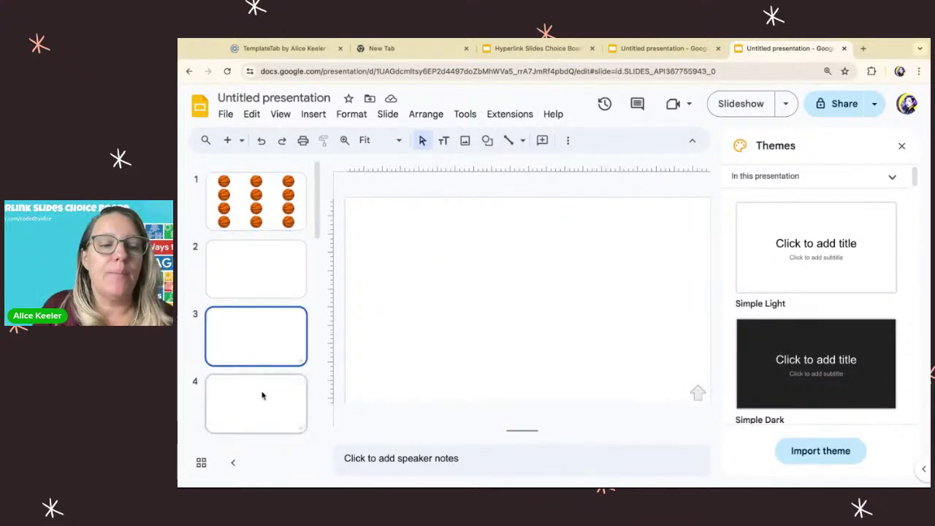
click(264, 398)
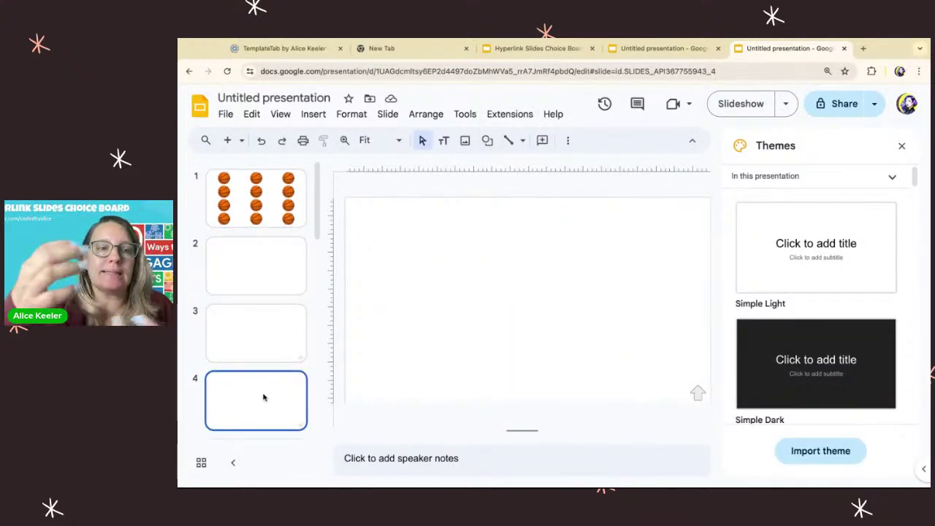
click(281, 197)
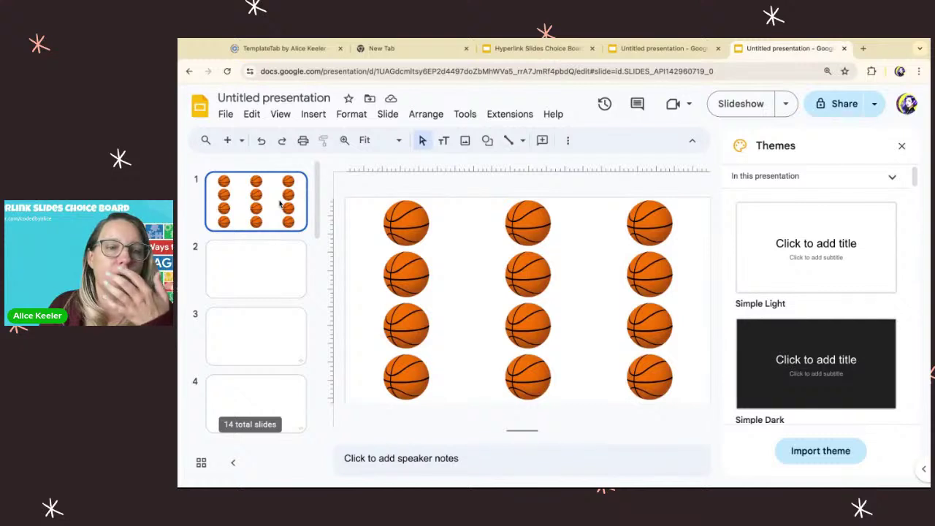
Step: Follow the link of the second basketball in the third column and return to the board through the arrow's link
click(651, 281)
click(668, 313)
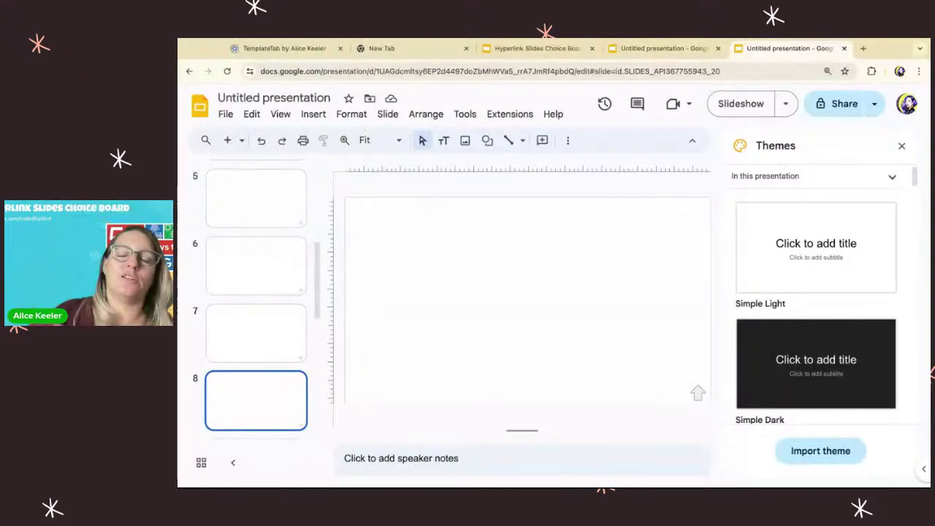
click(696, 393)
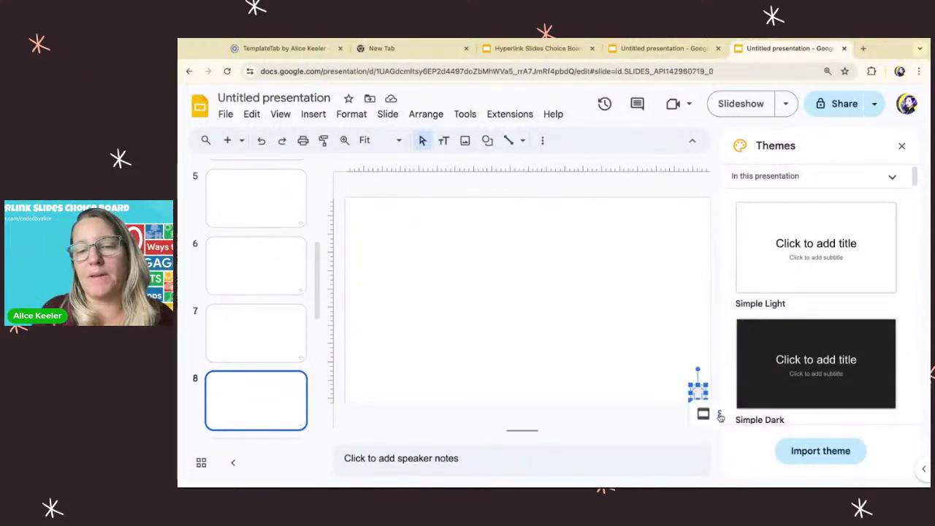
click(721, 414)
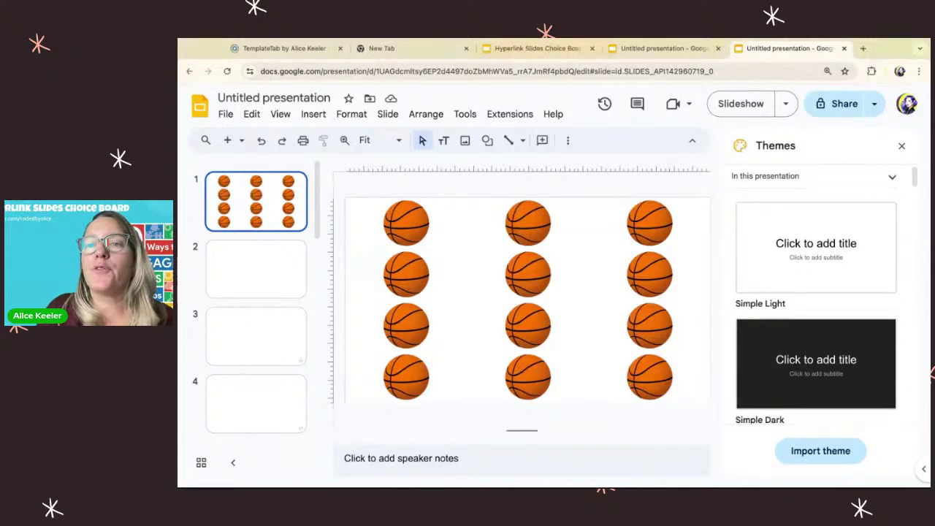
Step: Open a new browser tab and start one more blank Google Slides presentation with slides.new
click(863, 49)
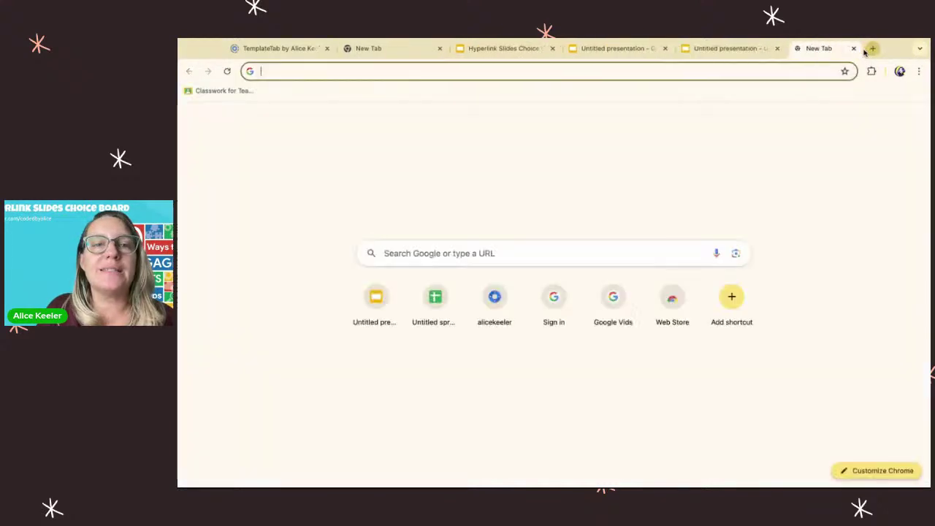
text(slides.new)
key(Return)
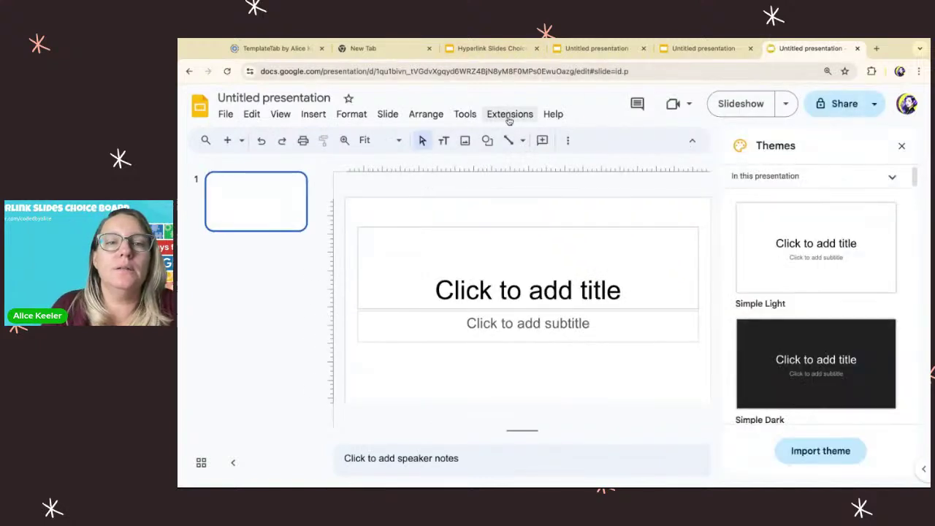
Step: Insert the Default Choice Board template from the Hyperlink Slides Choice Board premium features and open the new board slide
click(509, 115)
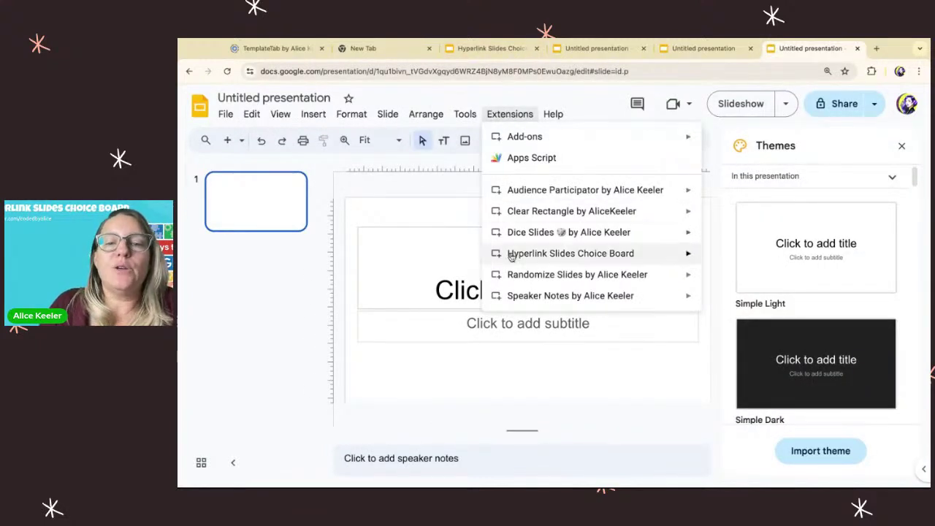
mouse_move(511, 254)
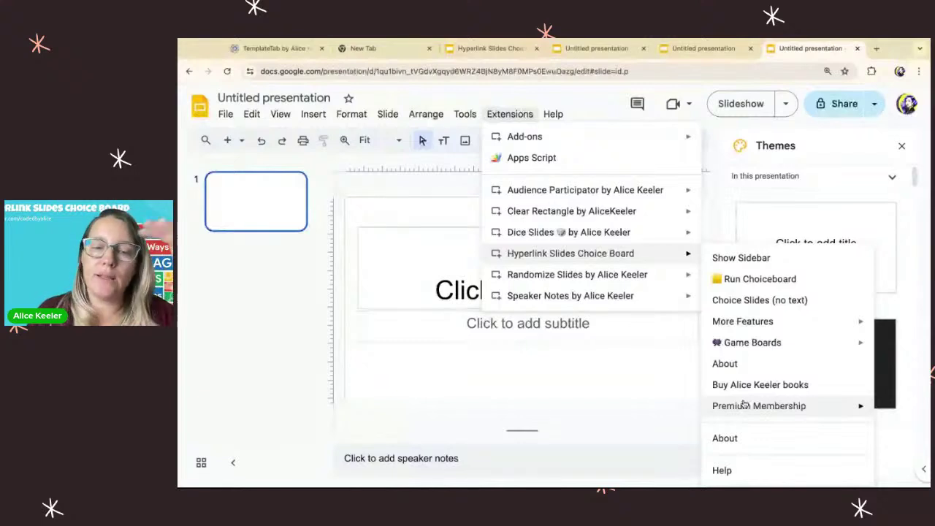
mouse_move(743, 405)
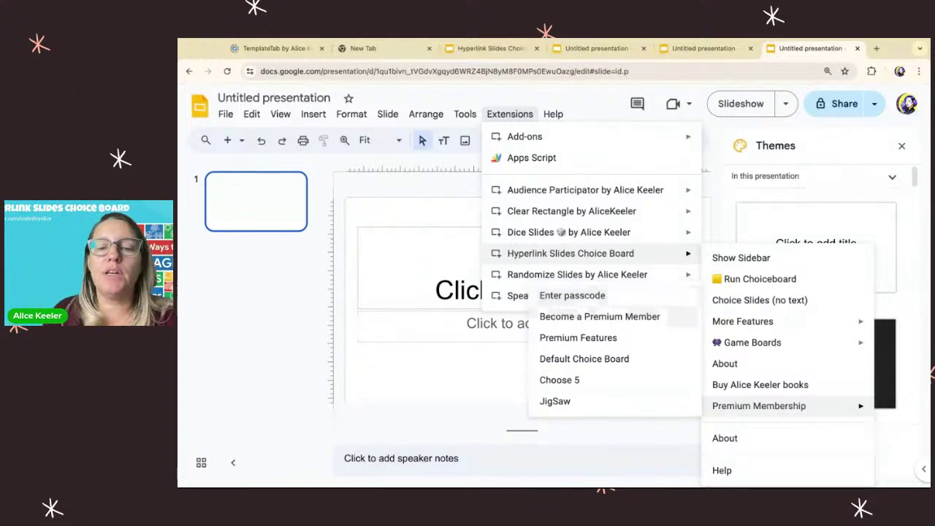
click(599, 362)
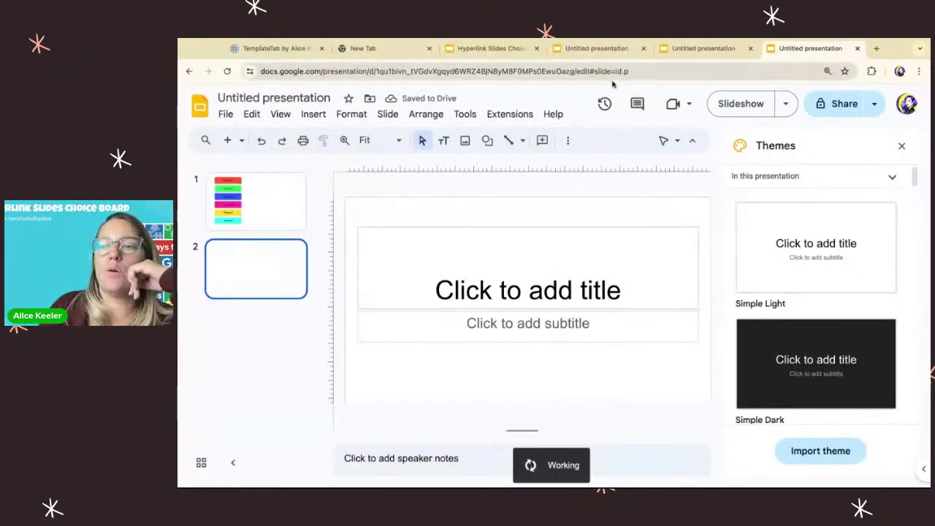
click(284, 203)
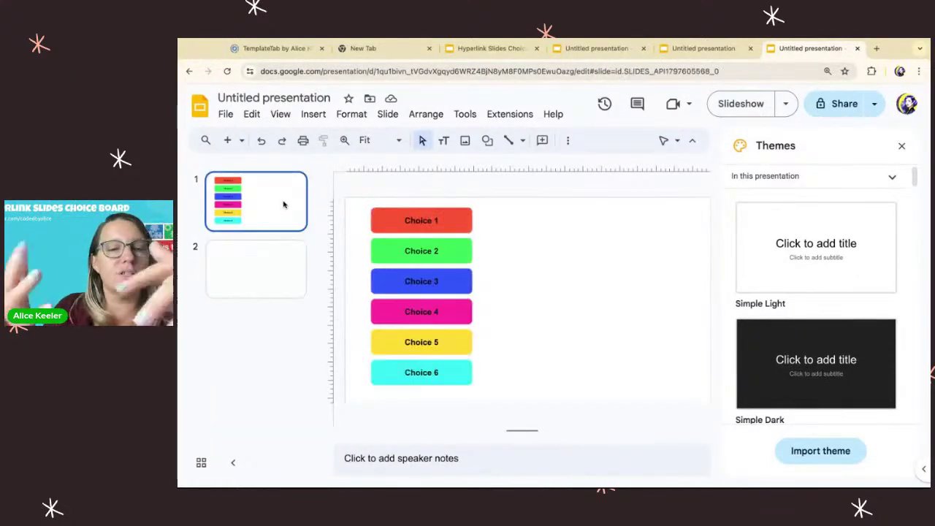
Step: Run Choiceboard on the six-choice slide, check the generated Choice 1 and Choice 2 slides, and return to the board slide
click(510, 114)
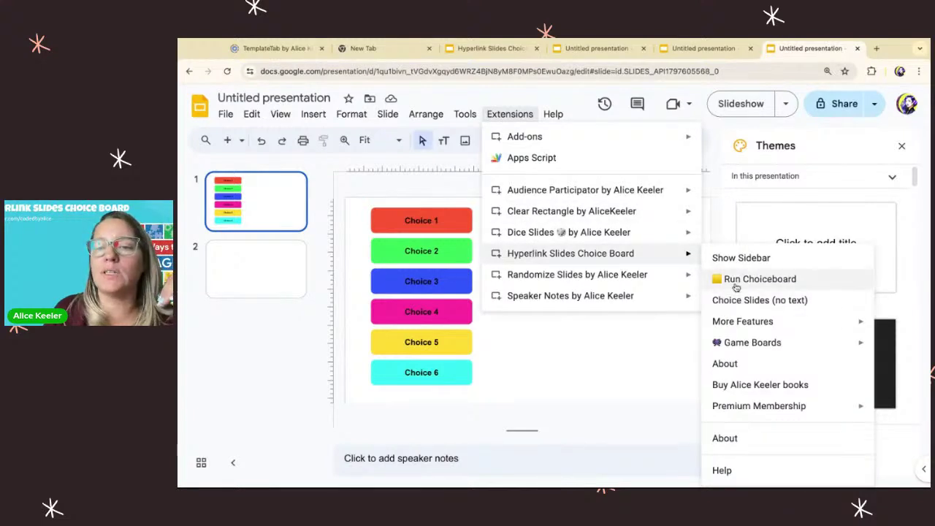
click(713, 277)
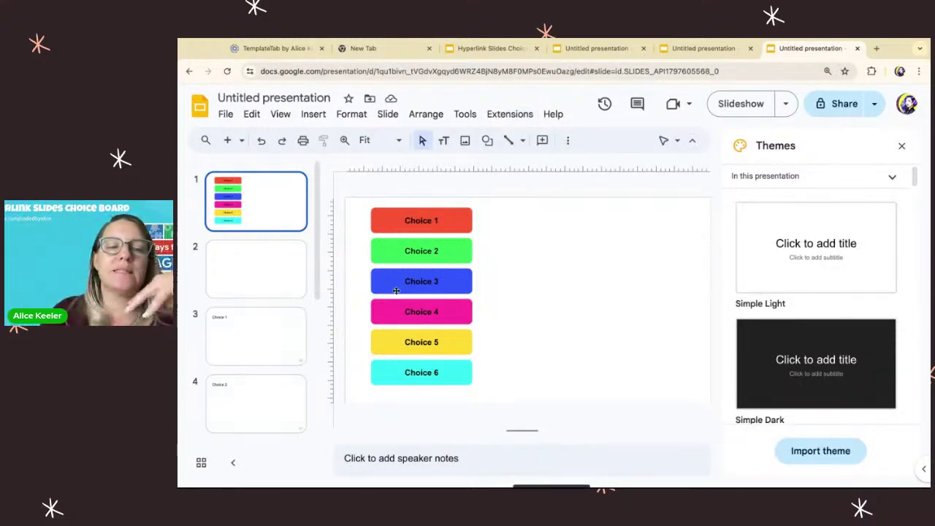
click(230, 348)
click(246, 401)
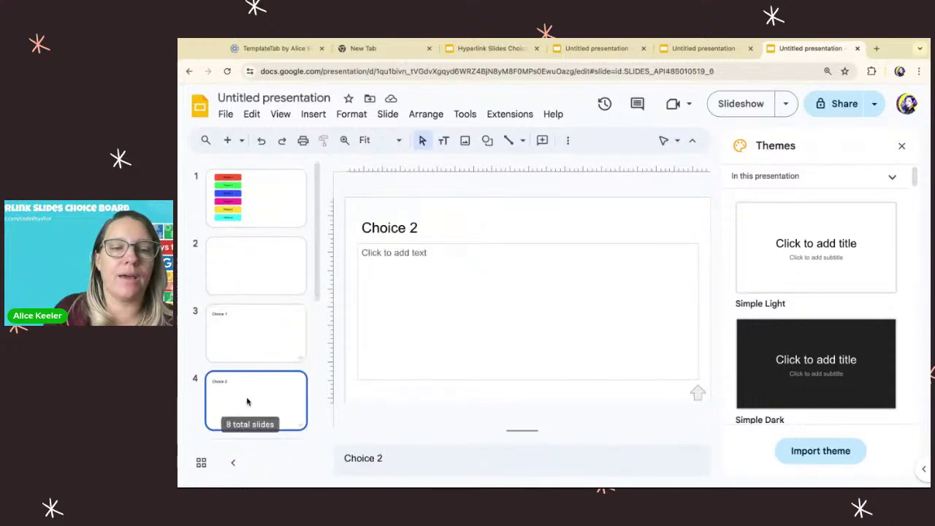
scroll(266, 386, down, 1)
click(482, 312)
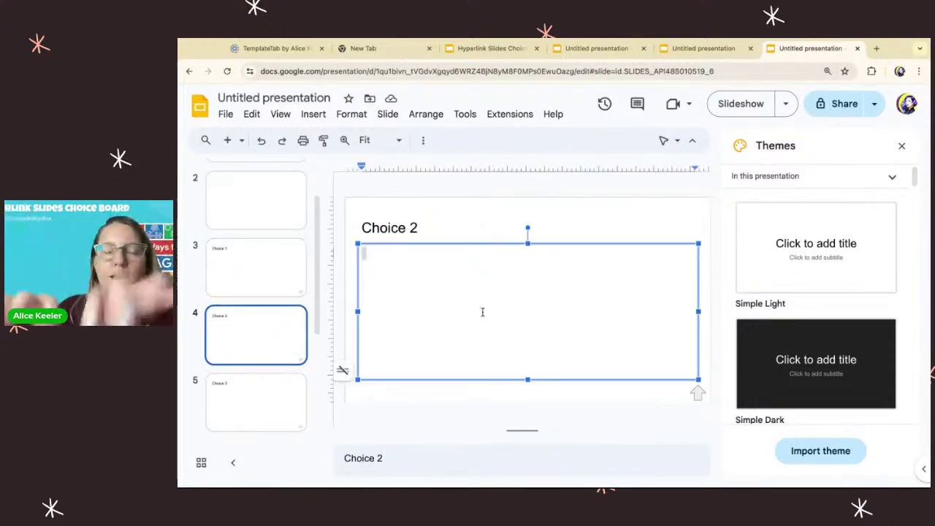
scroll(481, 292, up, 1)
scroll(249, 276, up, 1)
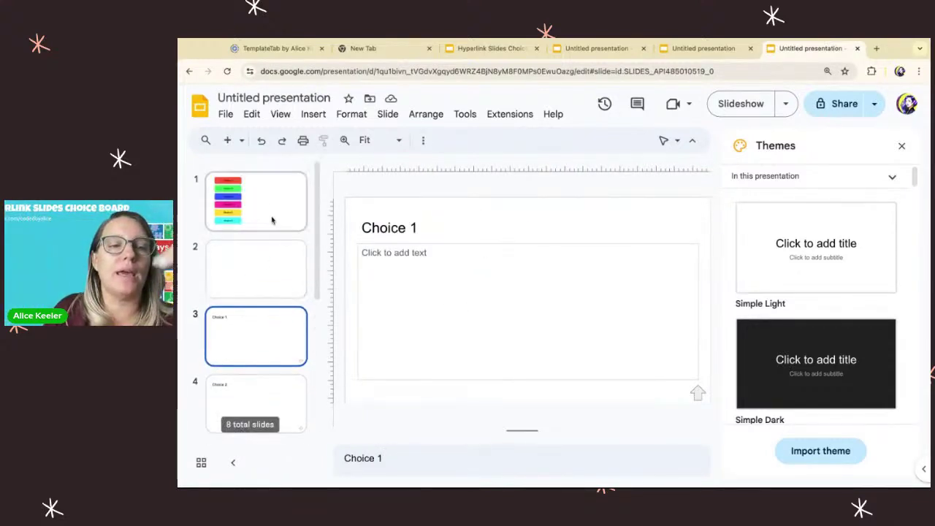
click(270, 194)
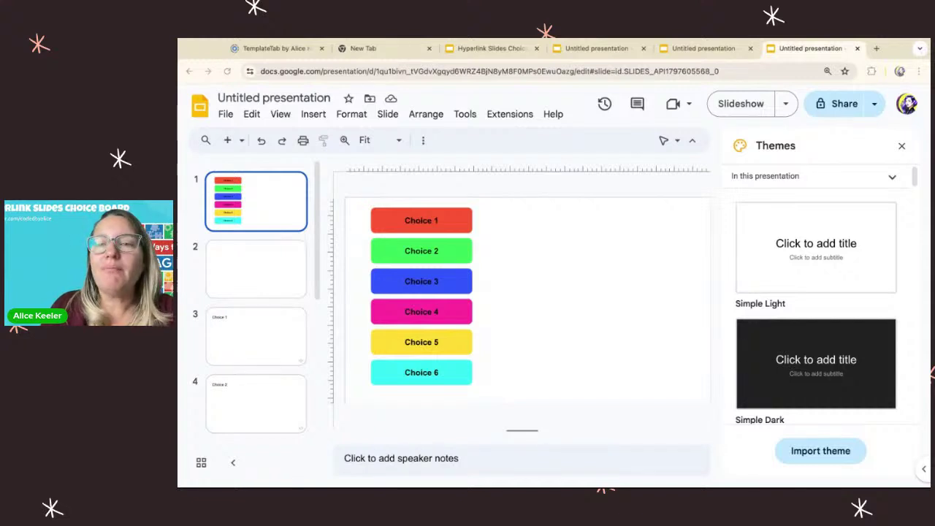
Step: Open a new browser tab and start another blank presentation with slides.new
click(877, 47)
text(slides.new)
key(Return)
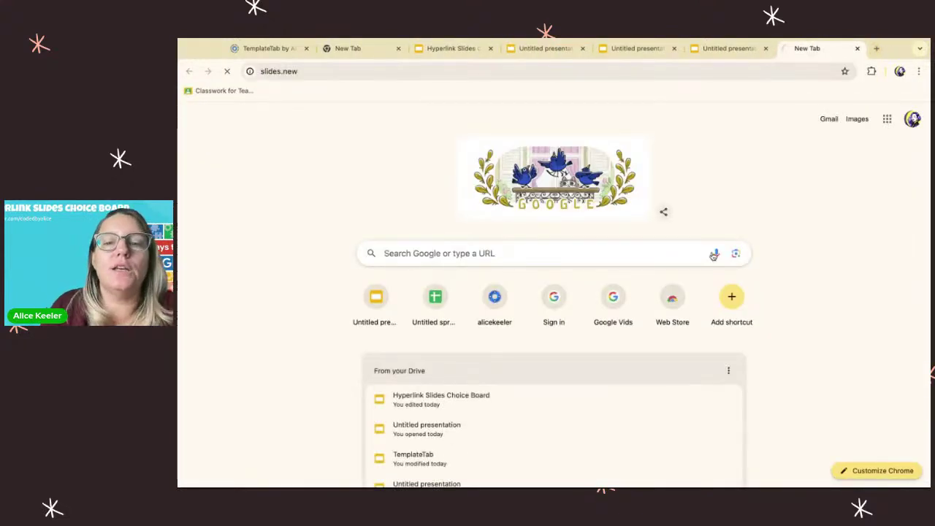
Step: Insert the premium Choose 5 template with the Hyperlink Slides Choice Board add-on and open its board slide
click(509, 114)
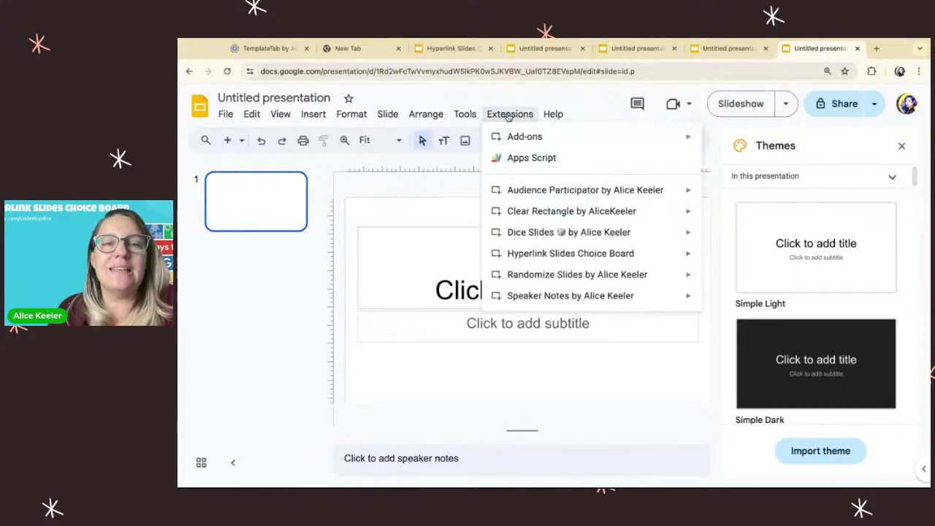
mouse_move(536, 253)
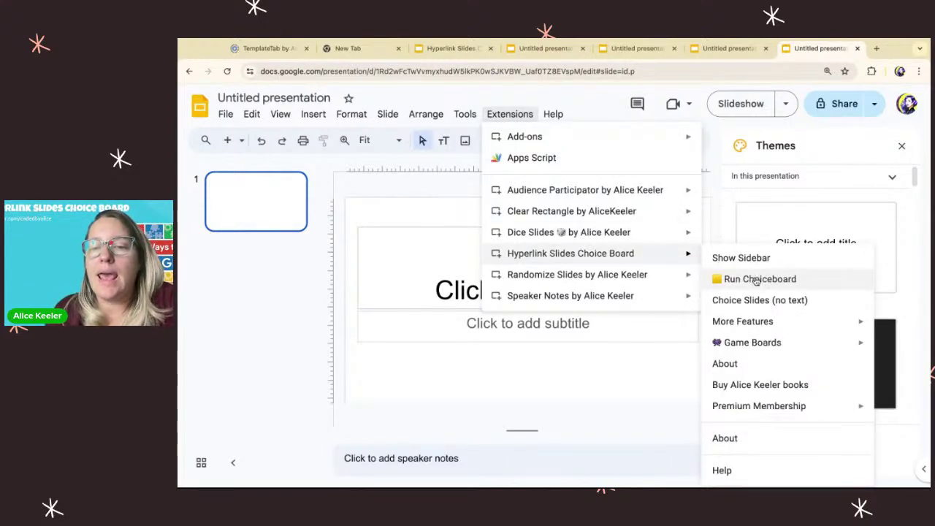
mouse_move(757, 411)
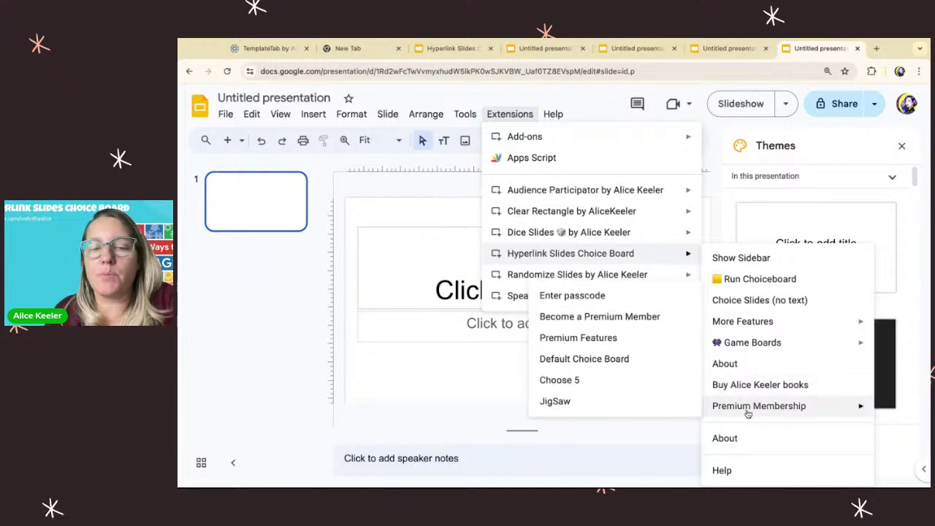
click(617, 386)
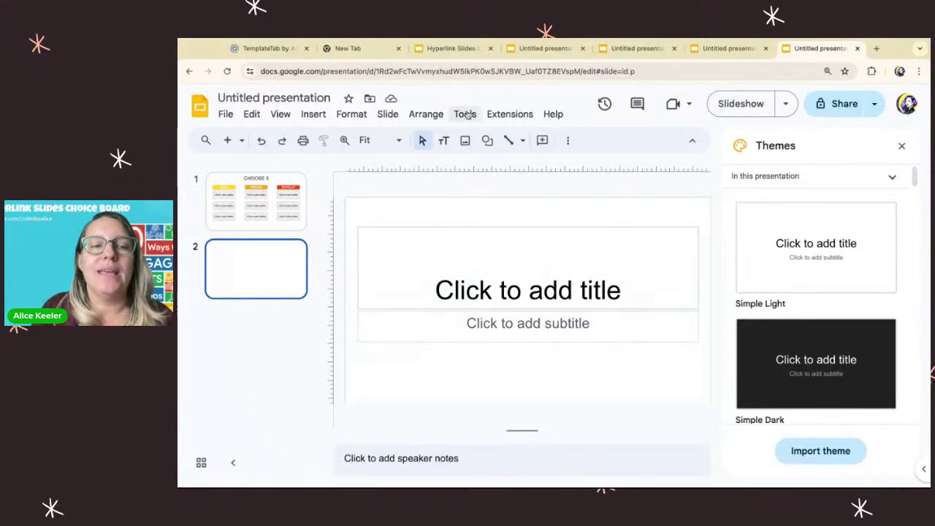
click(217, 213)
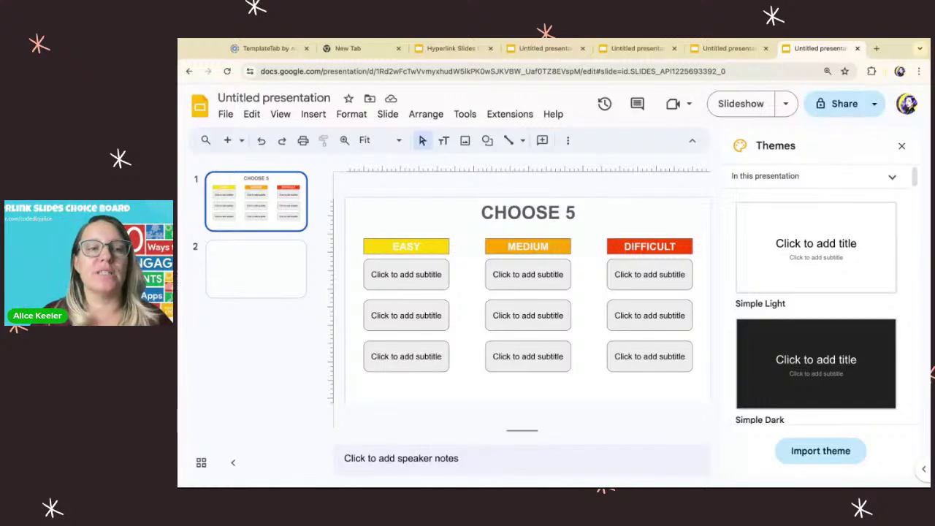
Step: Start one more blank presentation in a new tab with slides.new for the next template
key(ctrl+t)
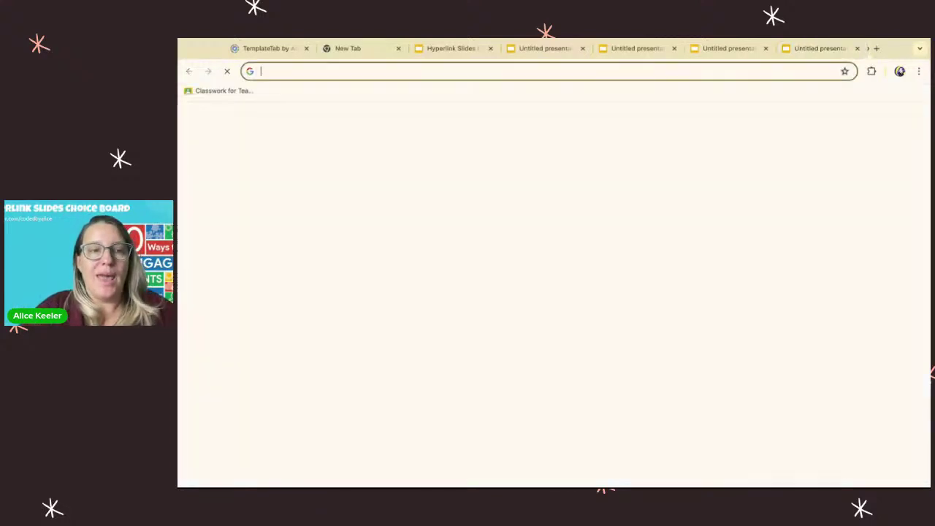
text(slides.new)
key(Return)
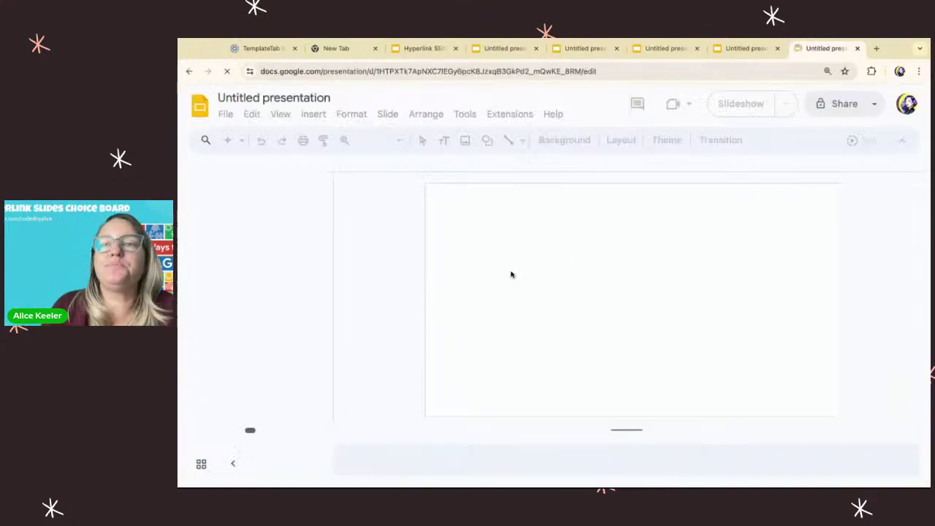
Step: Generate the premium JigSaw template with the Hyperlink Slides Choice Board add-on and open the Jigsaw Groups slide
click(510, 115)
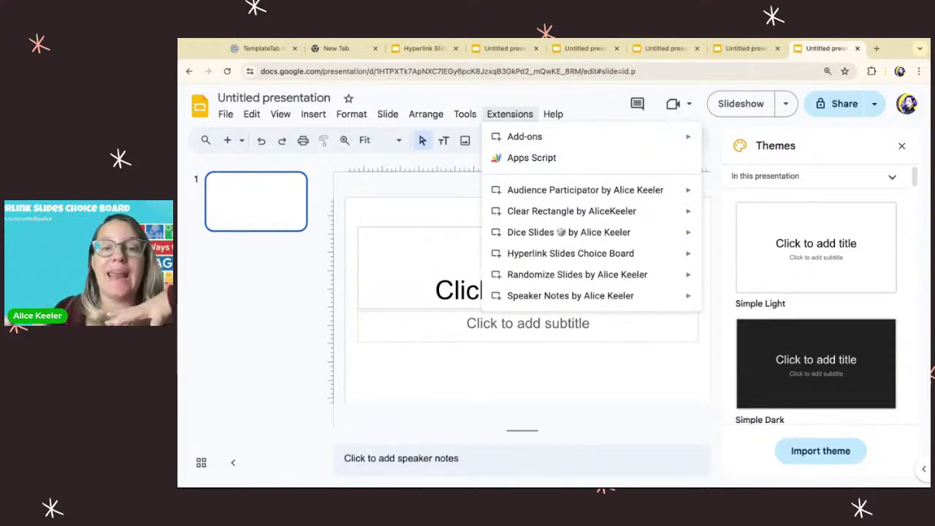
mouse_move(584, 253)
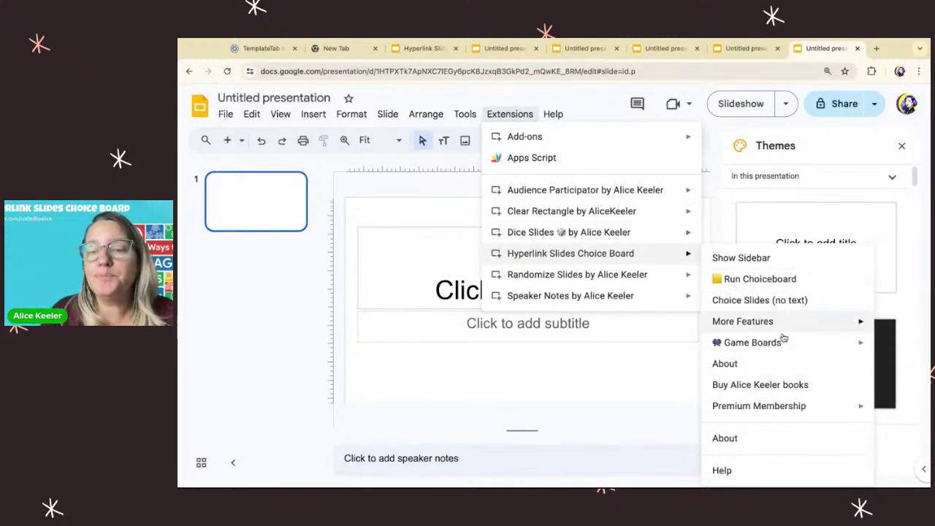
mouse_move(774, 406)
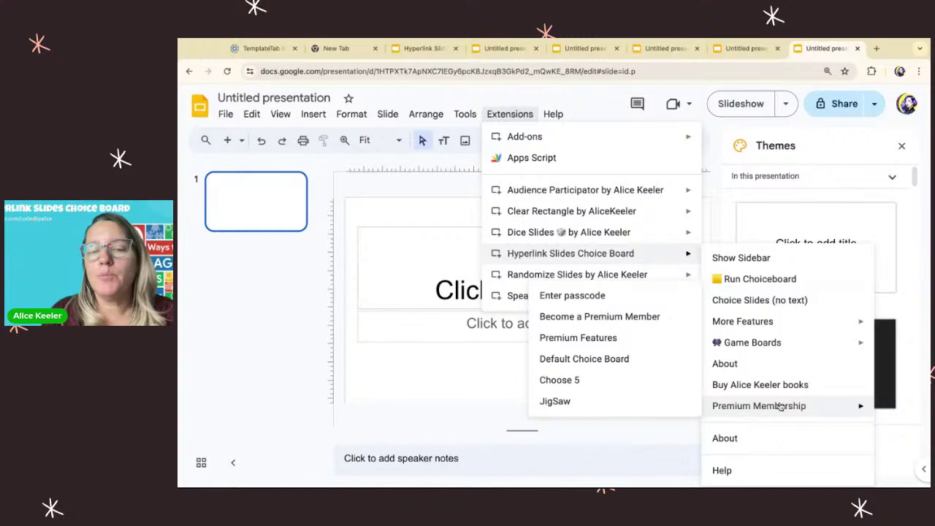
click(611, 401)
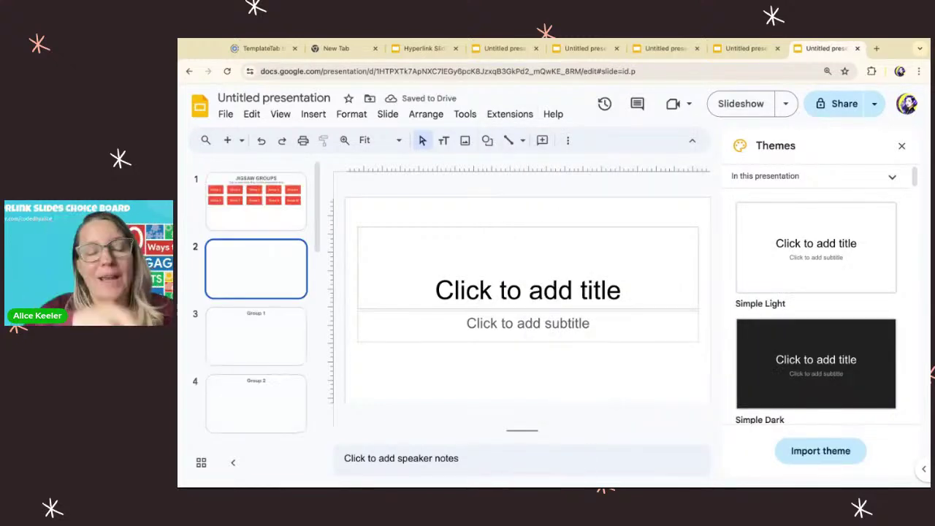
click(291, 216)
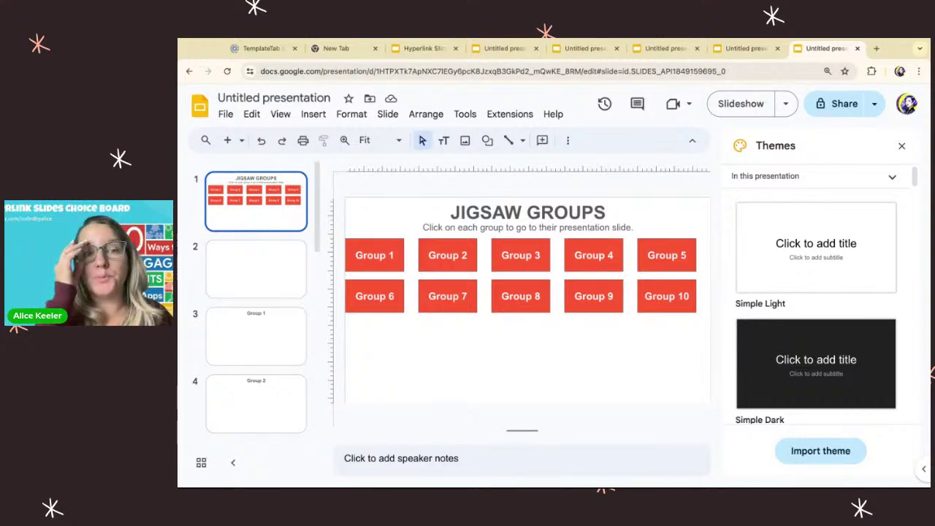
Step: Look through the generated group slides, follow the Group 3 button's link, and go back to the Jigsaw Groups slide
scroll(255, 329, down, 6)
scroll(256, 329, up, 6)
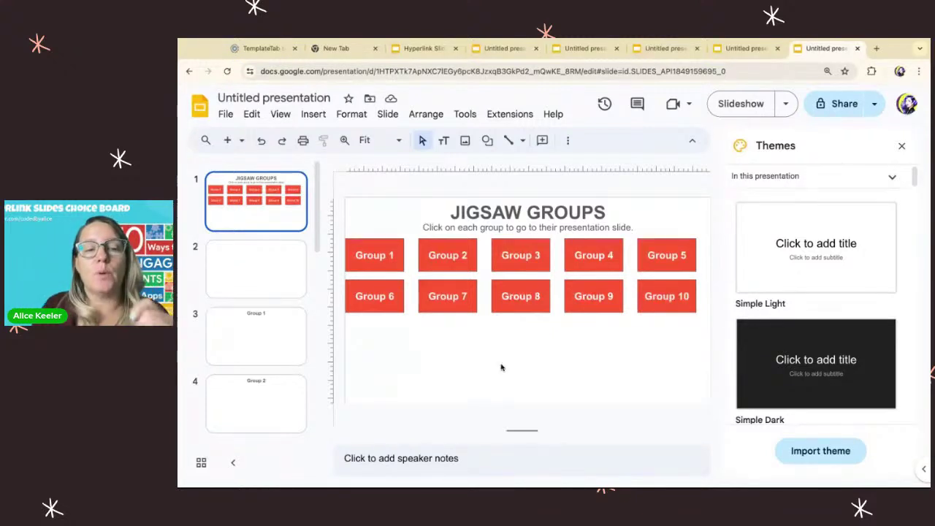
click(531, 266)
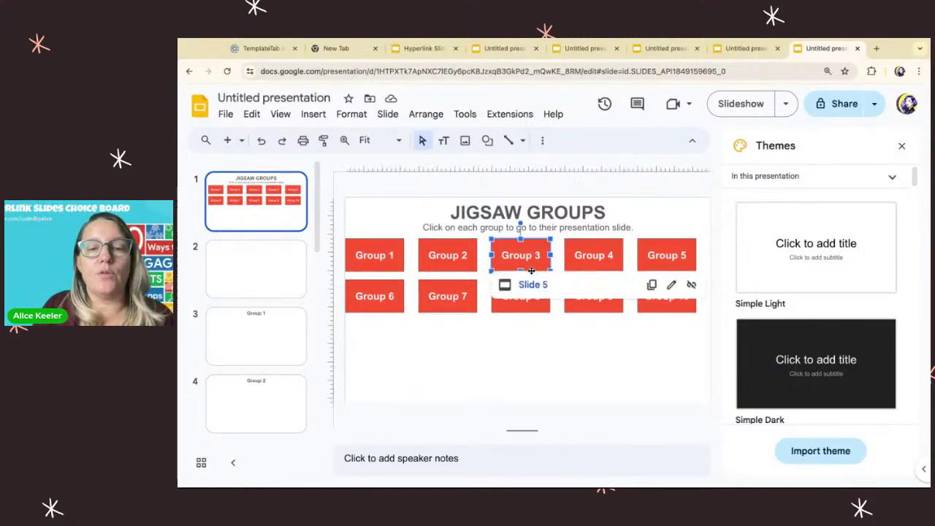
click(531, 285)
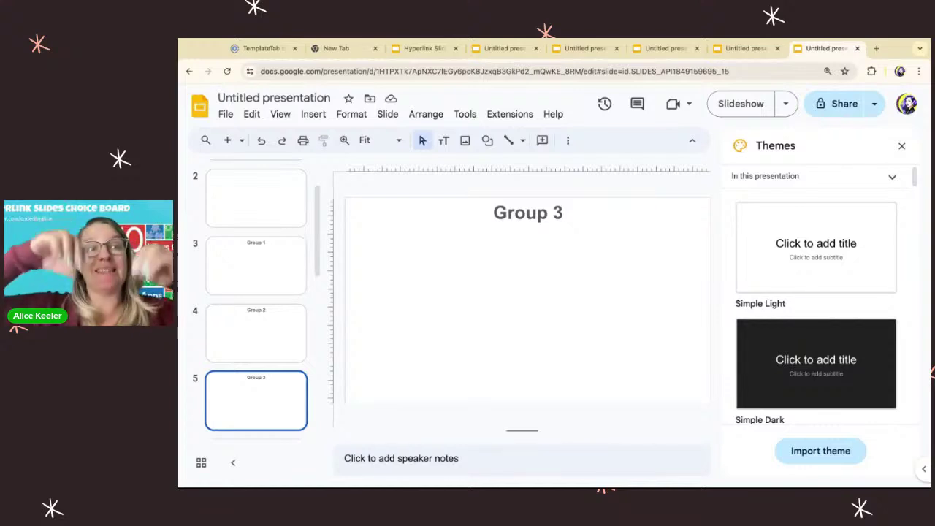
click(286, 281)
key(Down)
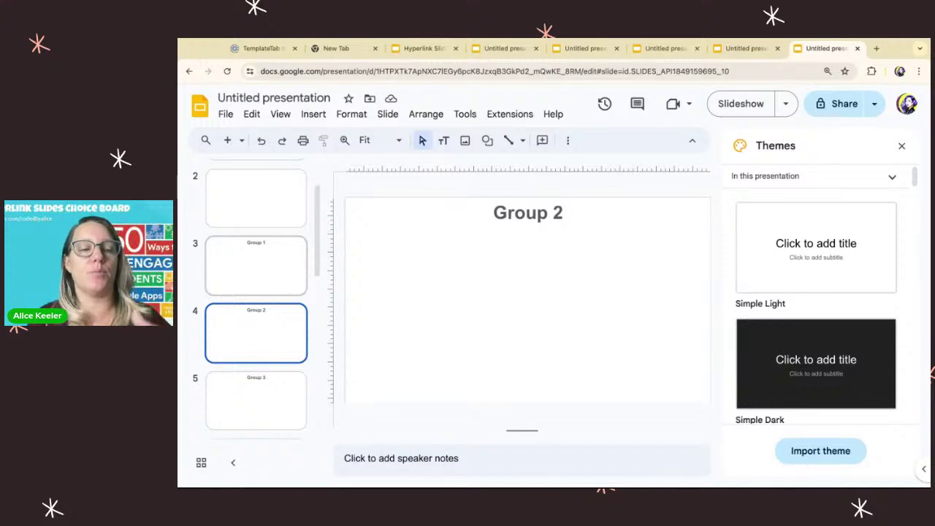
key(Down)
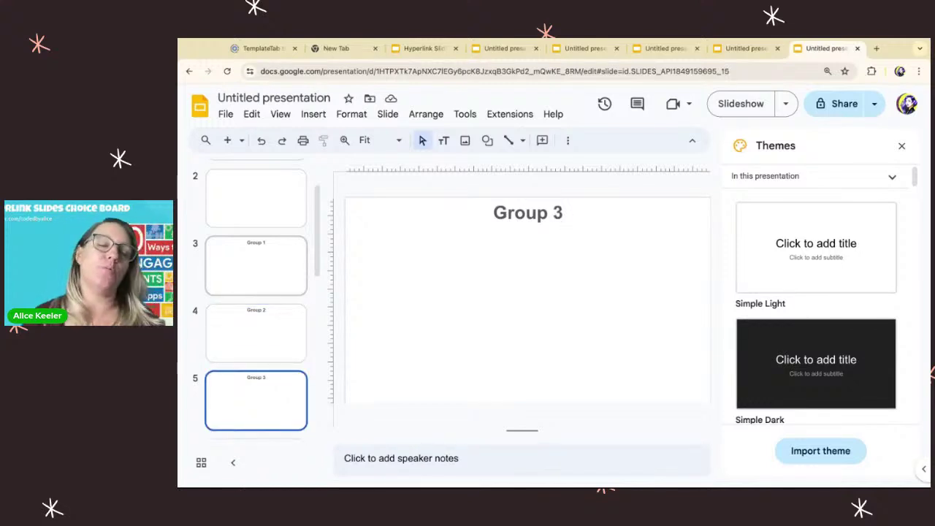
scroll(251, 282, up, 2)
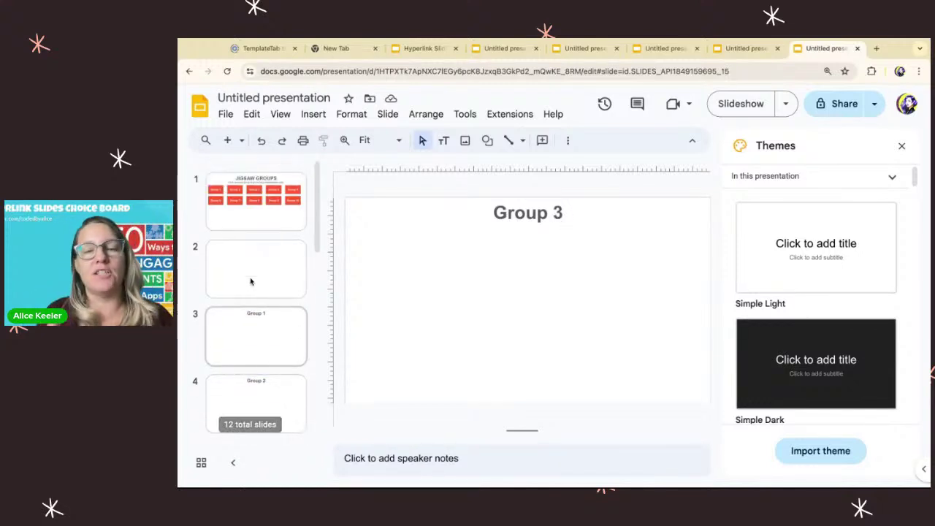
click(249, 224)
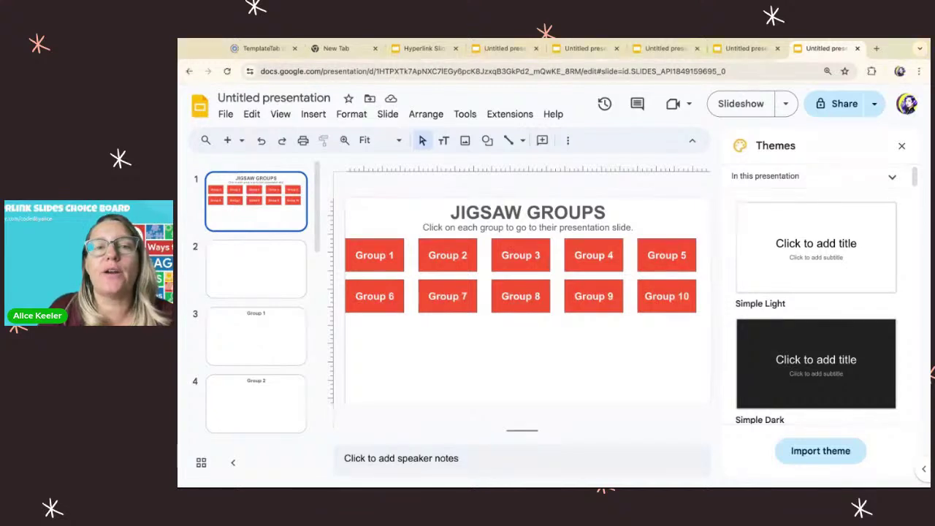
Step: Run Add Transparent Rectangle from the add-on's extra features on the Jigsaw Groups slide, and open the Group 2 slide
click(517, 115)
mouse_move(524, 253)
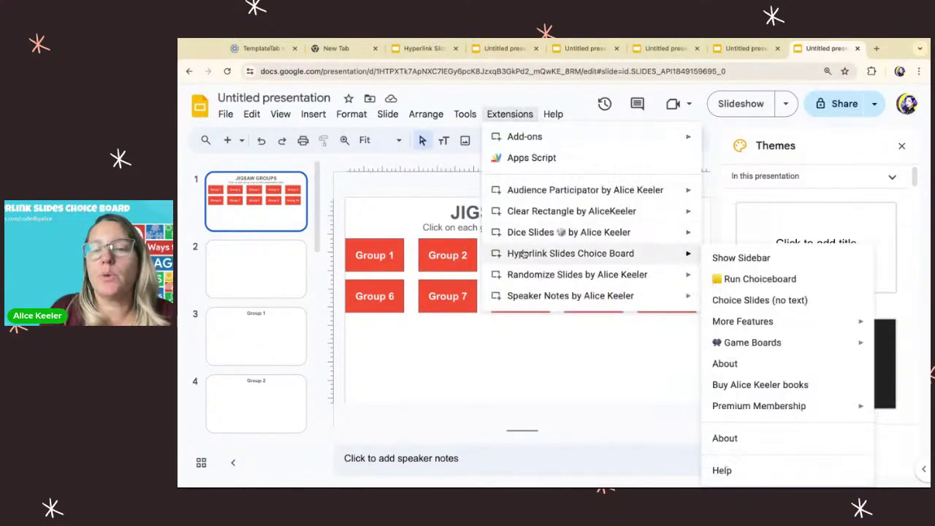
mouse_move(769, 320)
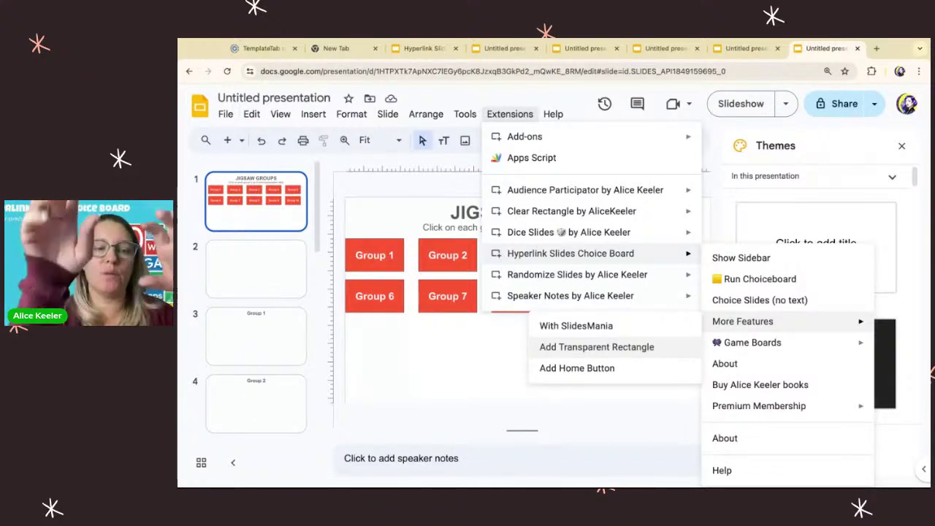
click(664, 353)
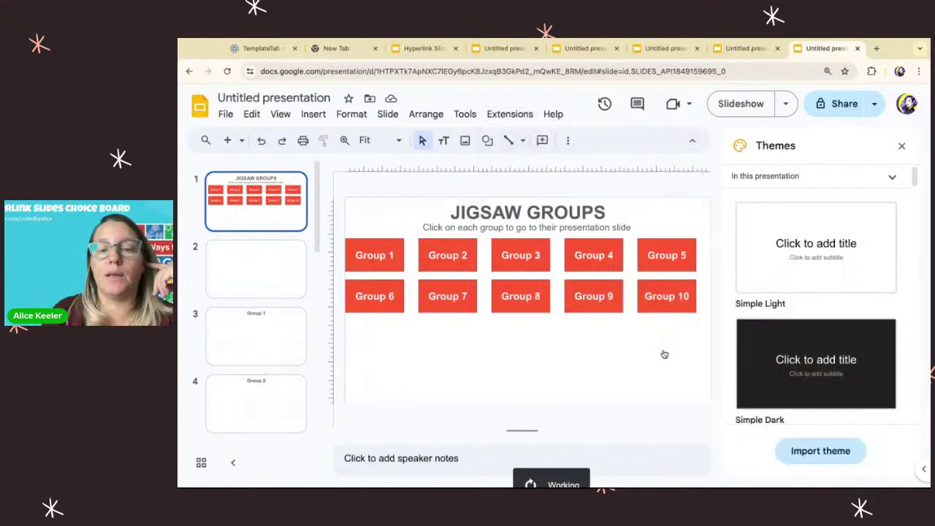
scroll(271, 347, down, 1)
click(271, 346)
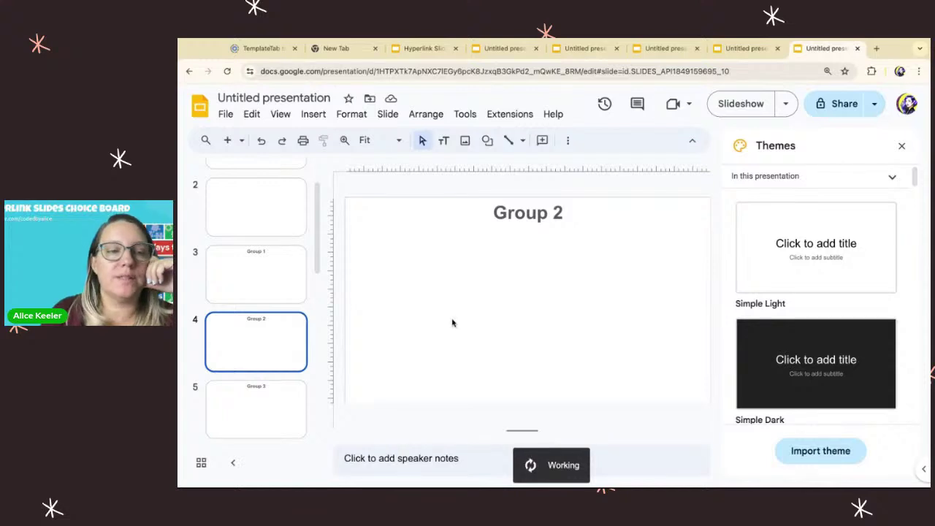
Step: Close the Themes pane, open the Group 1 slide, and select the transparent rectangle covering it
click(902, 145)
click(285, 350)
click(533, 313)
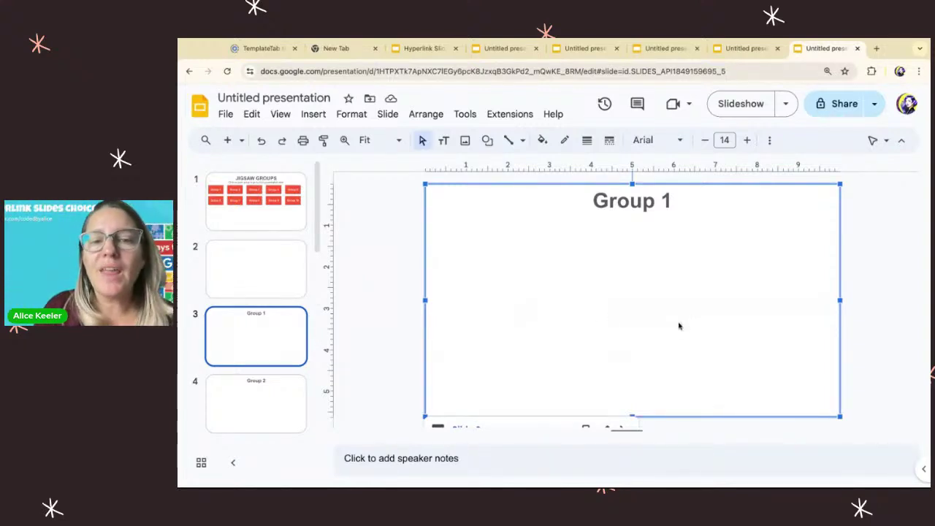
Step: Shrink the speaker notes area, zoom out to 53%, and reselect the transparent rectangle on the Group 1 slide to inspect its link
mouse_move(679, 324)
mouse_down()
mouse_move(765, 333)
mouse_move(679, 324)
mouse_up()
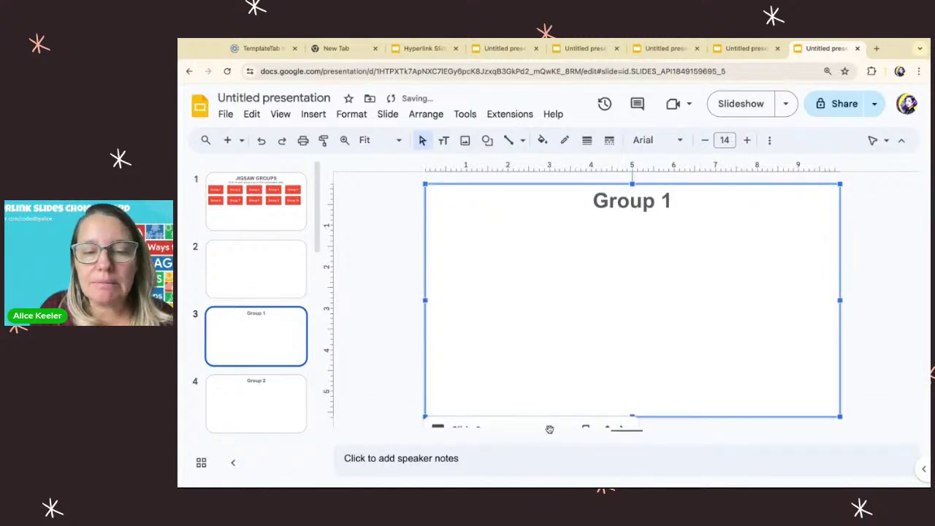
drag(550, 430, 550, 468)
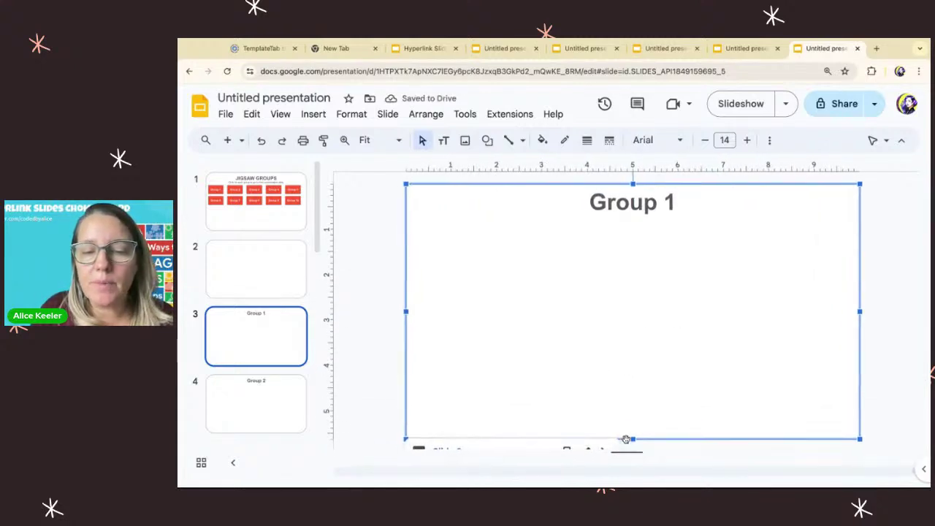
drag(626, 450, 632, 453)
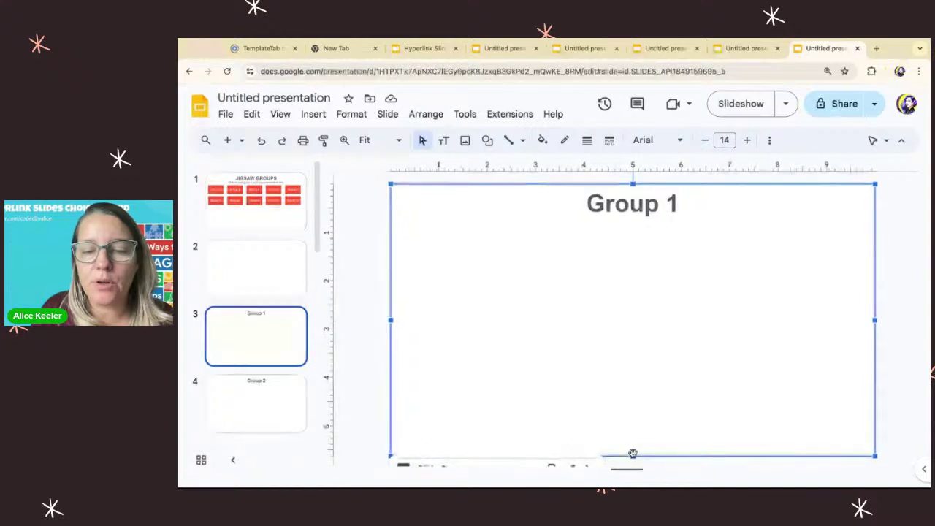
ctrl+scroll(616, 428, down, 3)
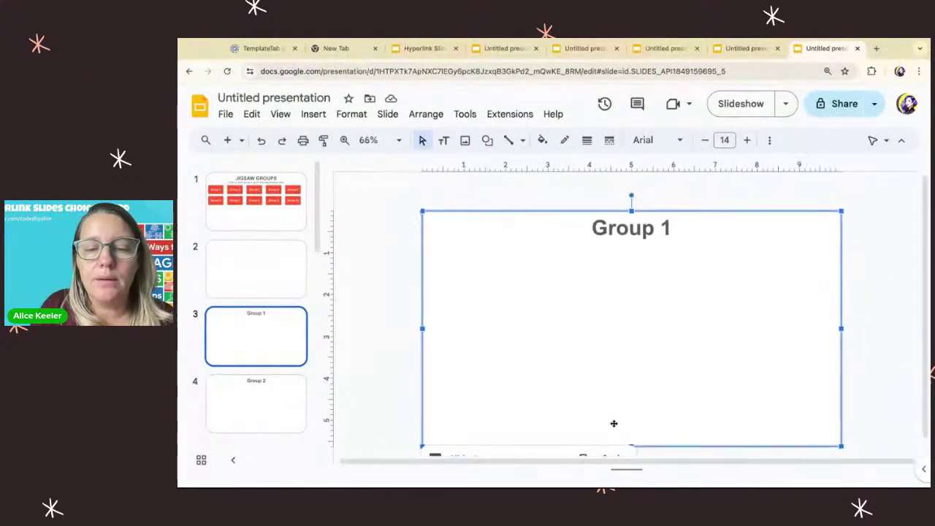
ctrl+scroll(614, 424, down, 1)
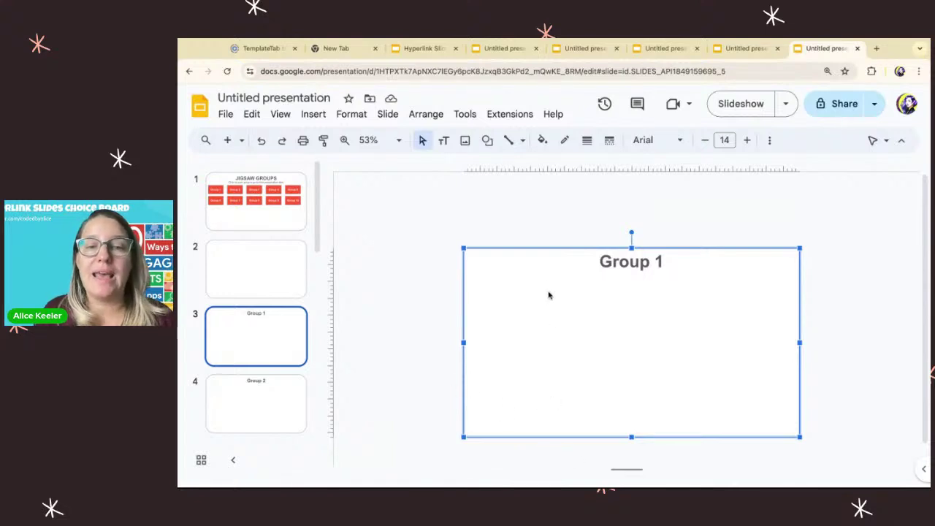
click(880, 345)
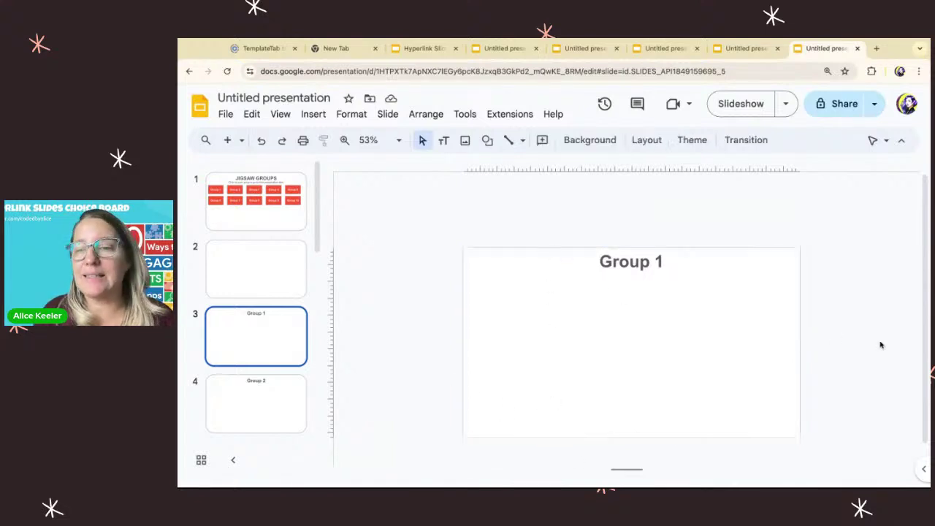
click(792, 345)
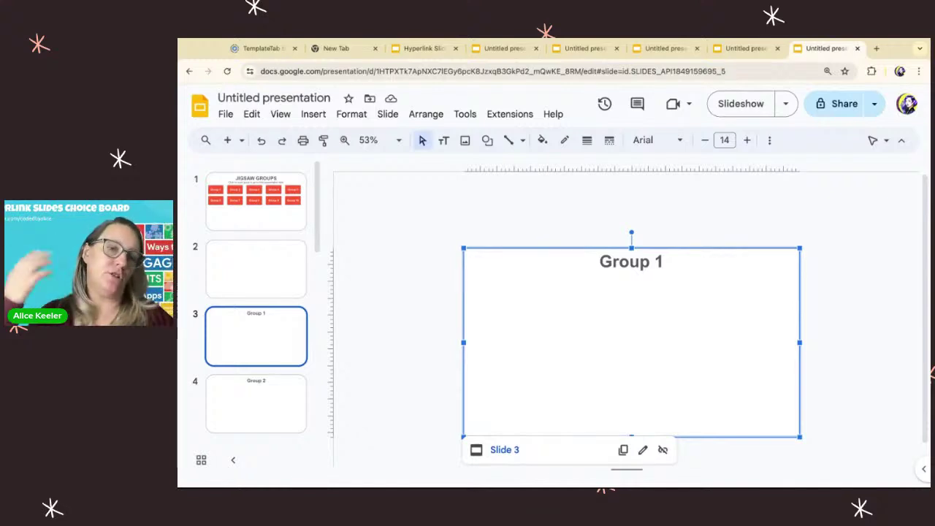
Step: Run Add Home Button from the Hyperlink Slides Choice Board add-on's extra features while on the Group 1 slide
click(511, 116)
mouse_move(529, 253)
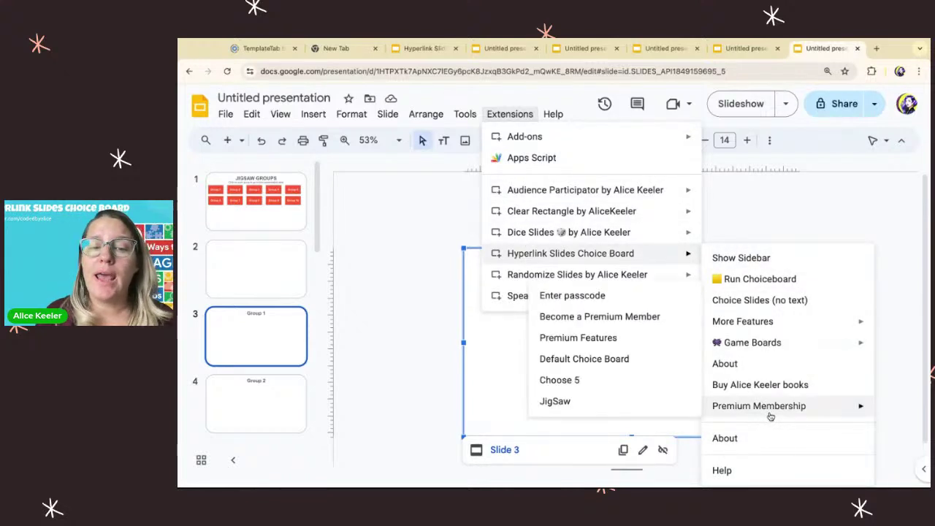
mouse_move(780, 323)
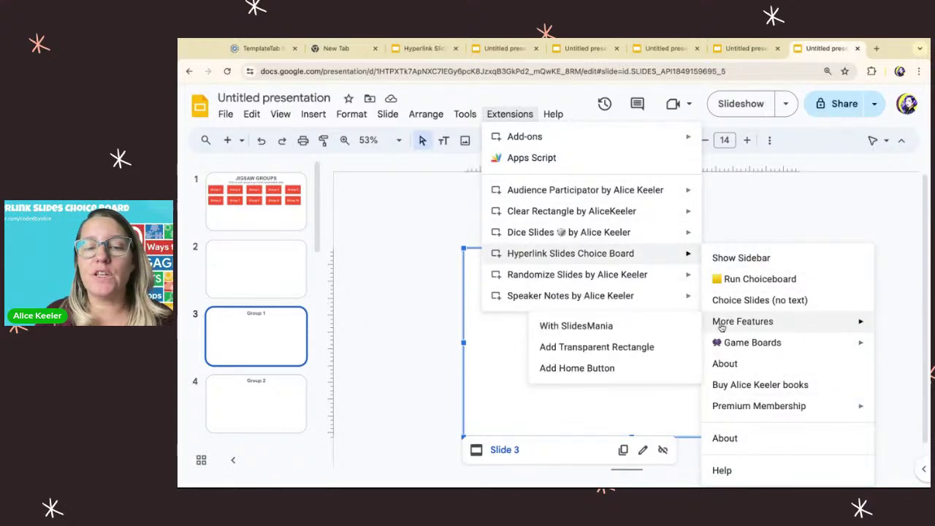
click(628, 369)
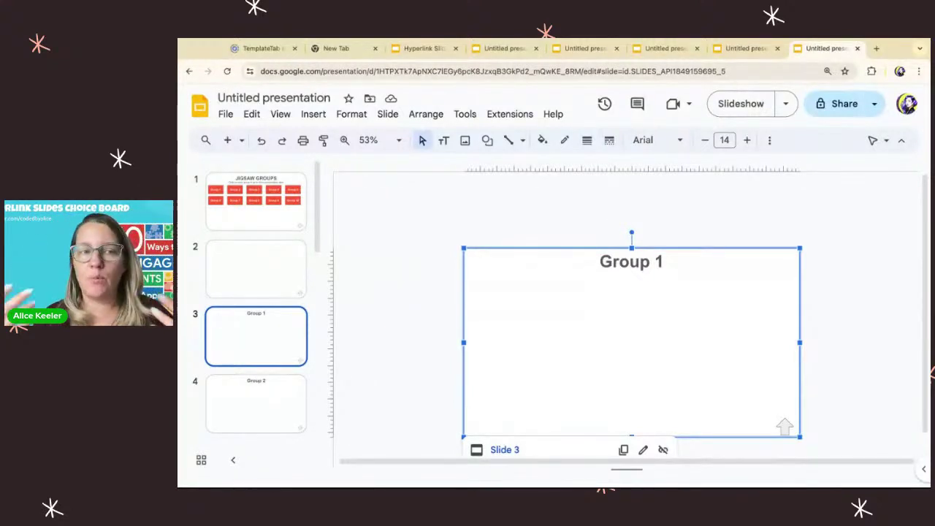
Step: Check the home arrow's link on the Group 1 slide, follow it from the Group 2 slide, and return to the Jigsaw Groups slide
click(782, 428)
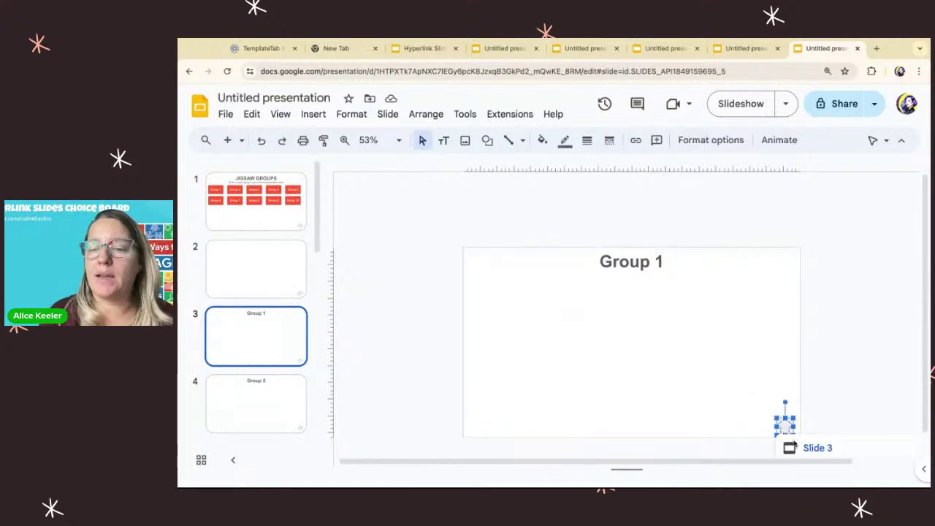
click(261, 419)
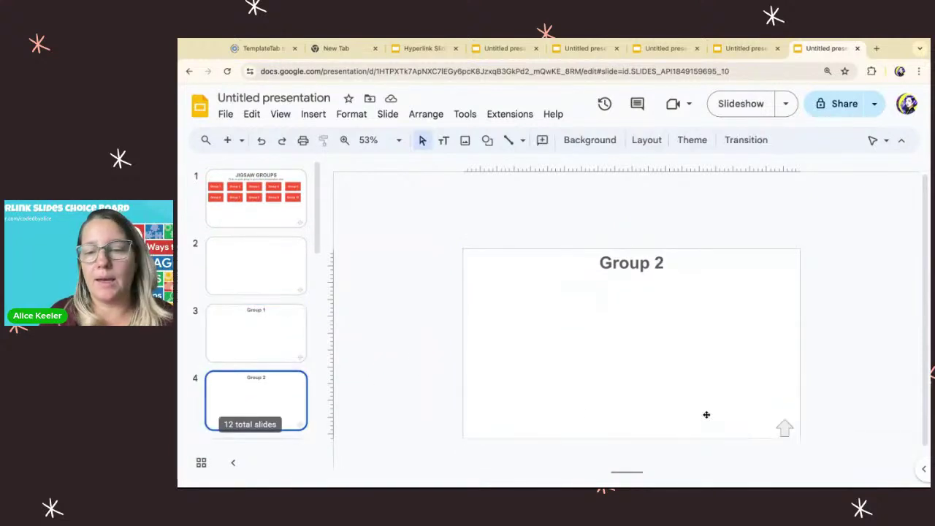
click(786, 425)
click(817, 449)
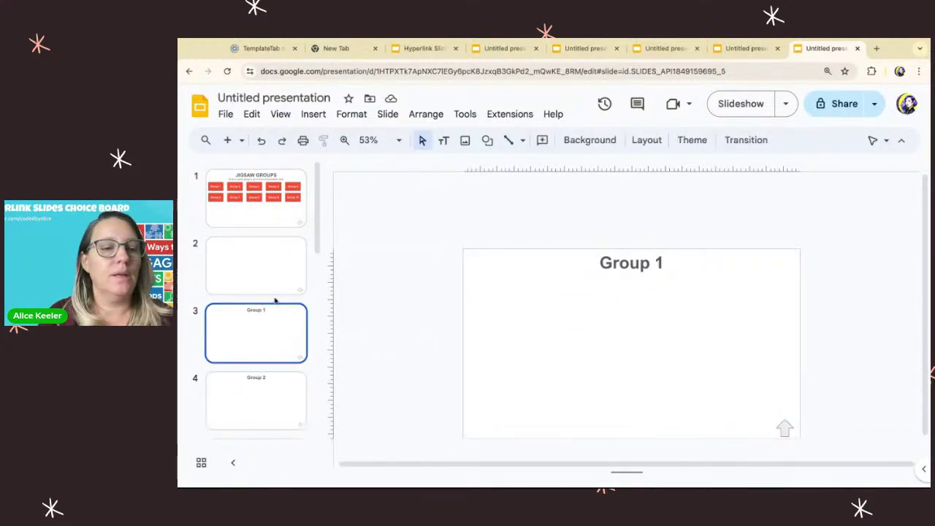
scroll(296, 311, down, 2)
scroll(296, 311, up, 2)
click(277, 202)
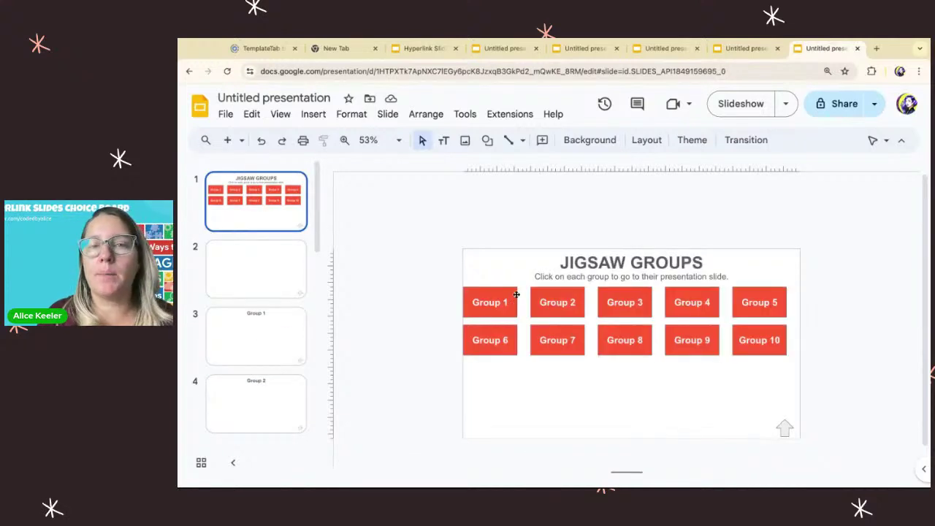